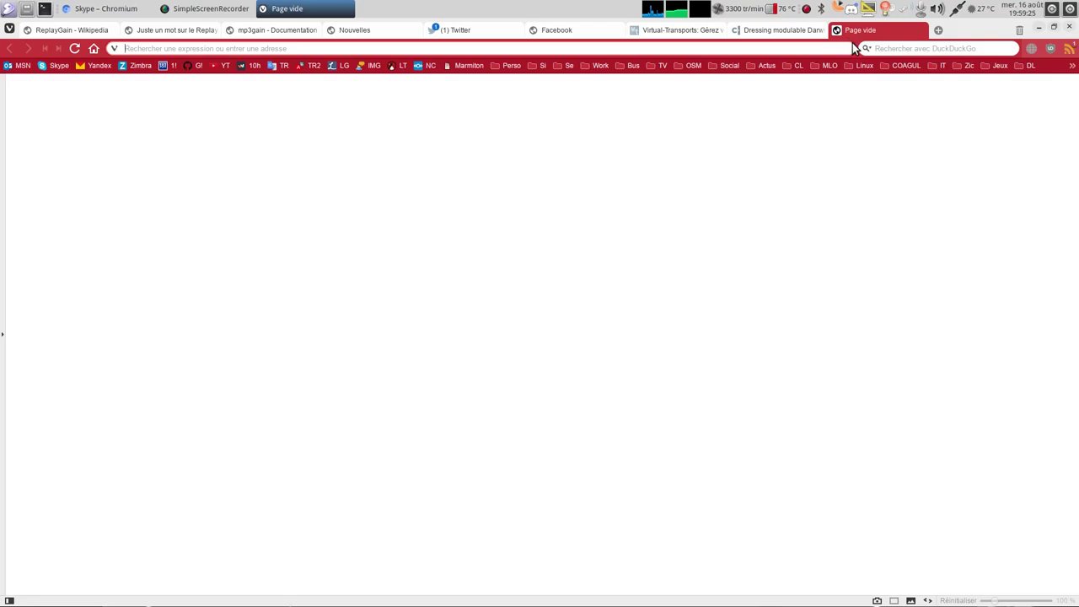
Close the browser and open a terminal window, moved toward the middle of the desktop.
click(1070, 29)
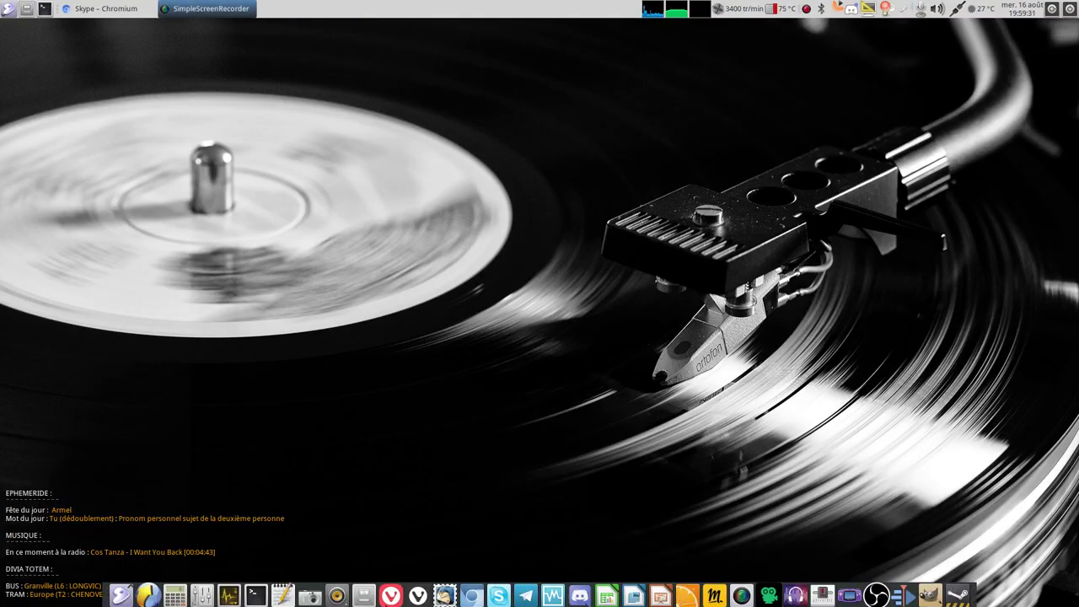
click(256, 595)
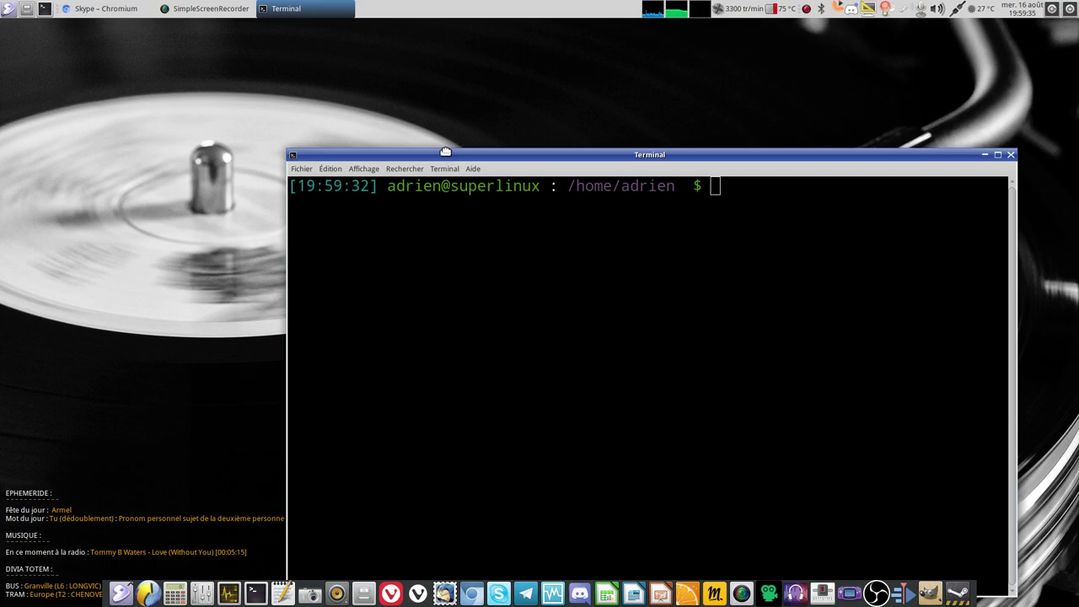
drag(447, 152, 341, 69)
Change the terminal's working directory to .config in the home folder.
text(cd config)
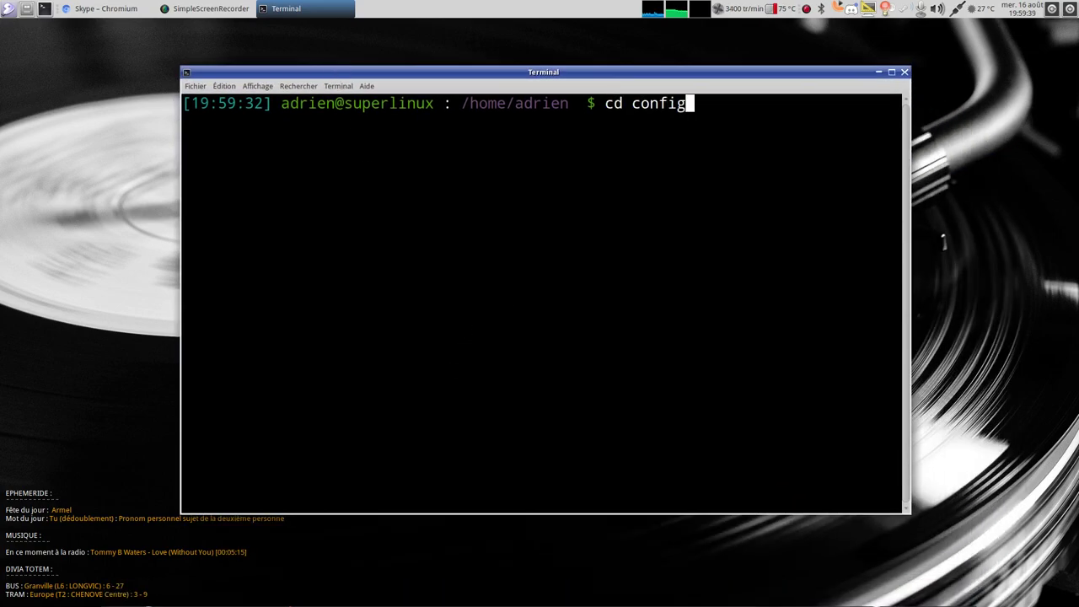
key(Return)
text(cd .config)
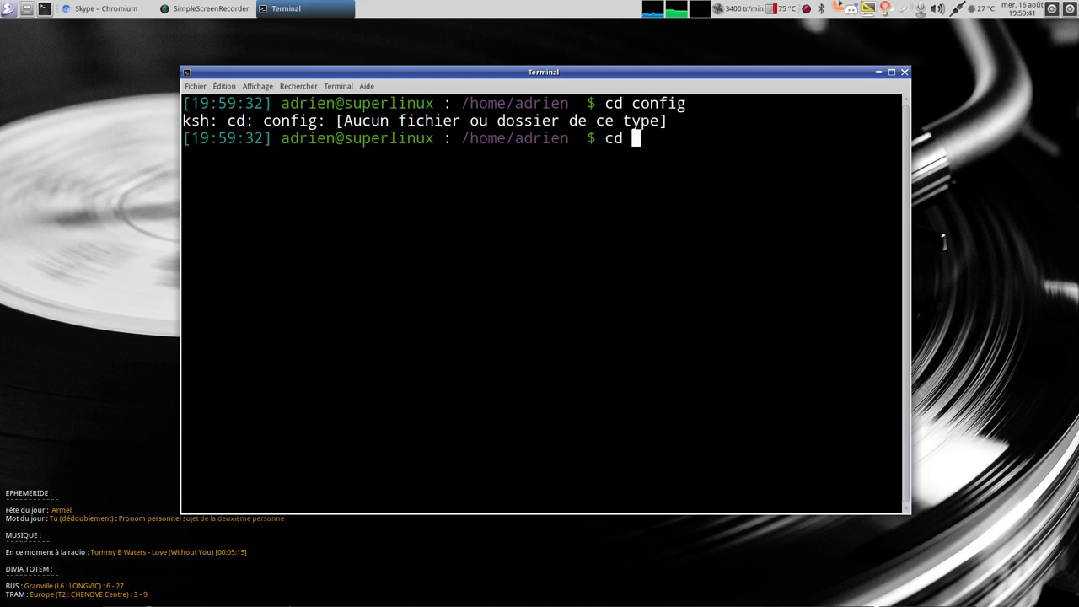
key(Return)
Rename the vivaldi configuration folder with mv, appending a hyphen and the owner's first name.
text(mv vivaldu)
key(BackSpace)
text(i vivaldi-adrien)
key(Return)
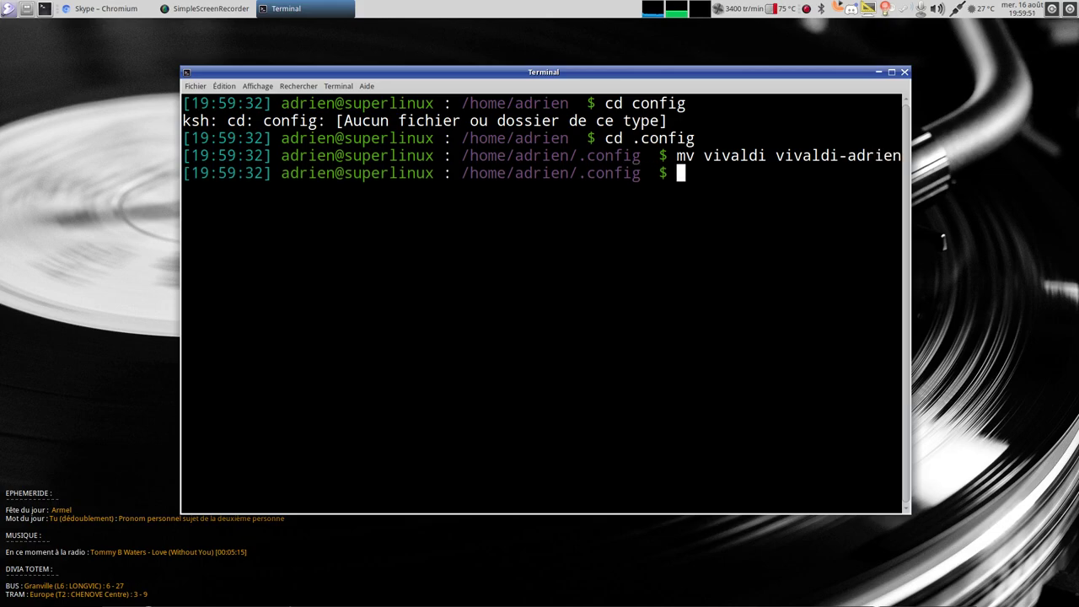
Switch to a freshly launched Vivaldi and go through its welcome guide, keeping the default choices.
mouse_move(600, 600)
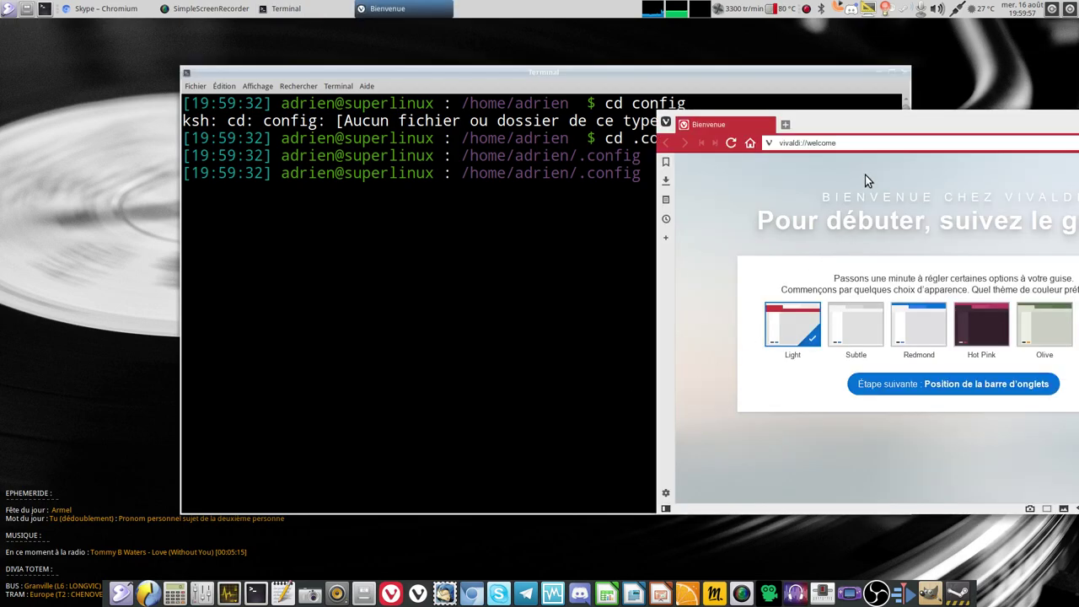
drag(883, 122, 476, 121)
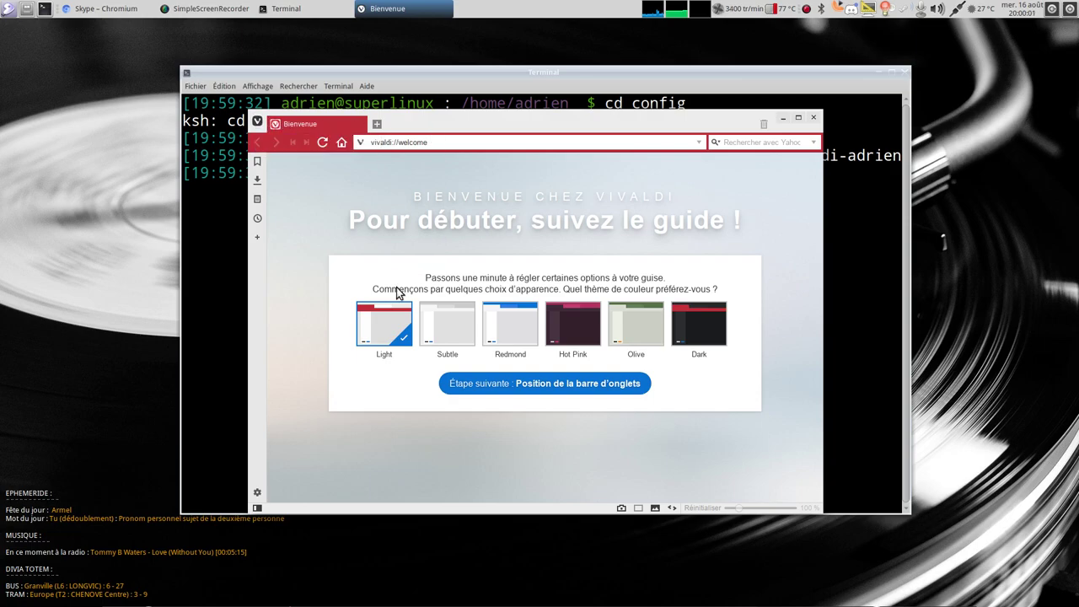
click(574, 390)
click(572, 386)
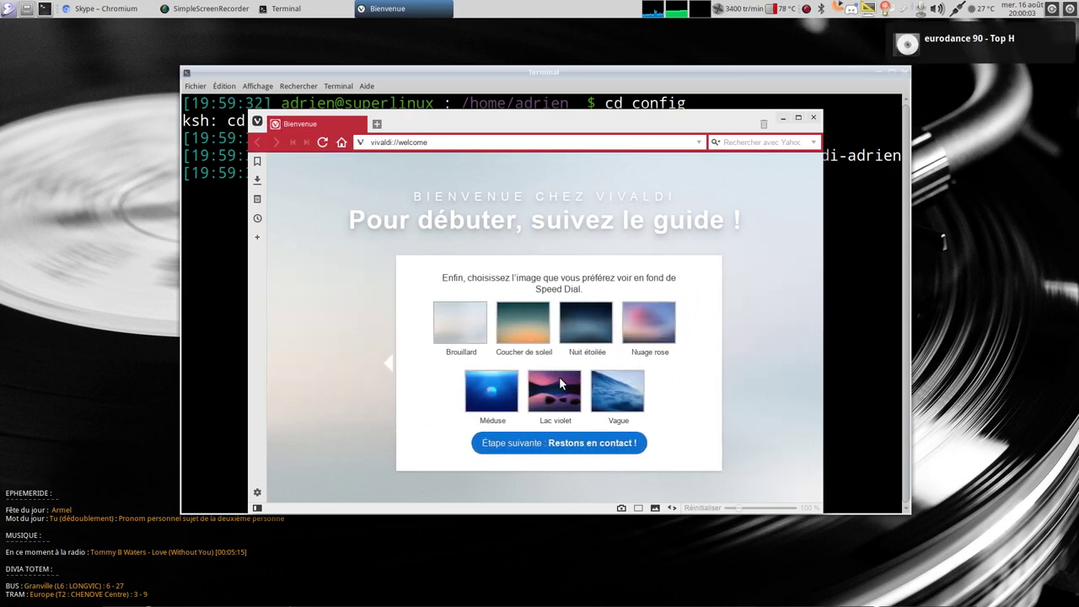
click(538, 444)
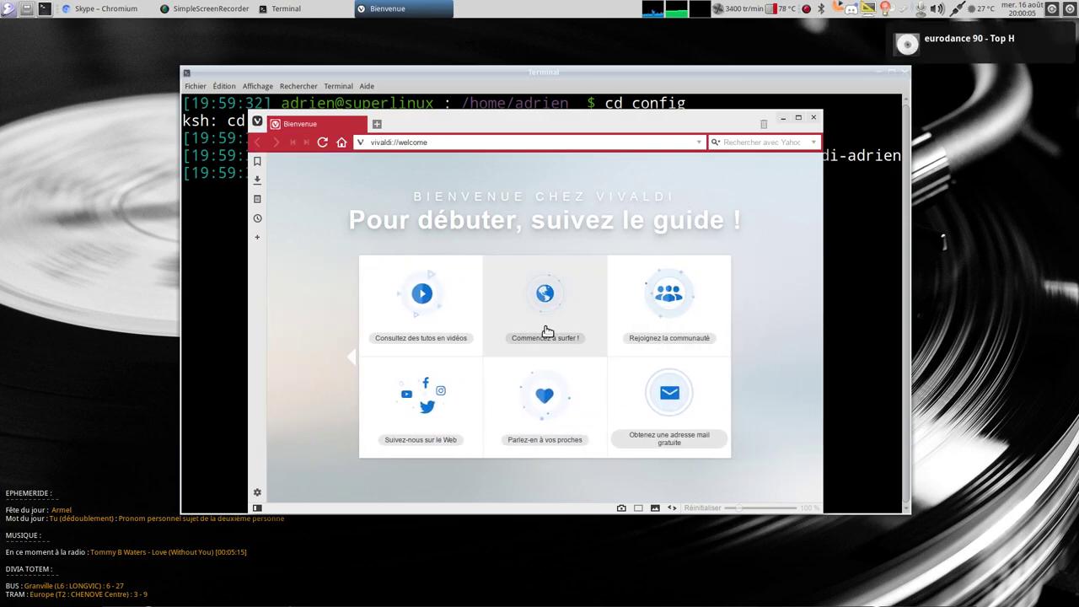
Open a new Speed Dial tab, then reposition and enlarge the browser window.
click(378, 124)
drag(261, 131, 212, 90)
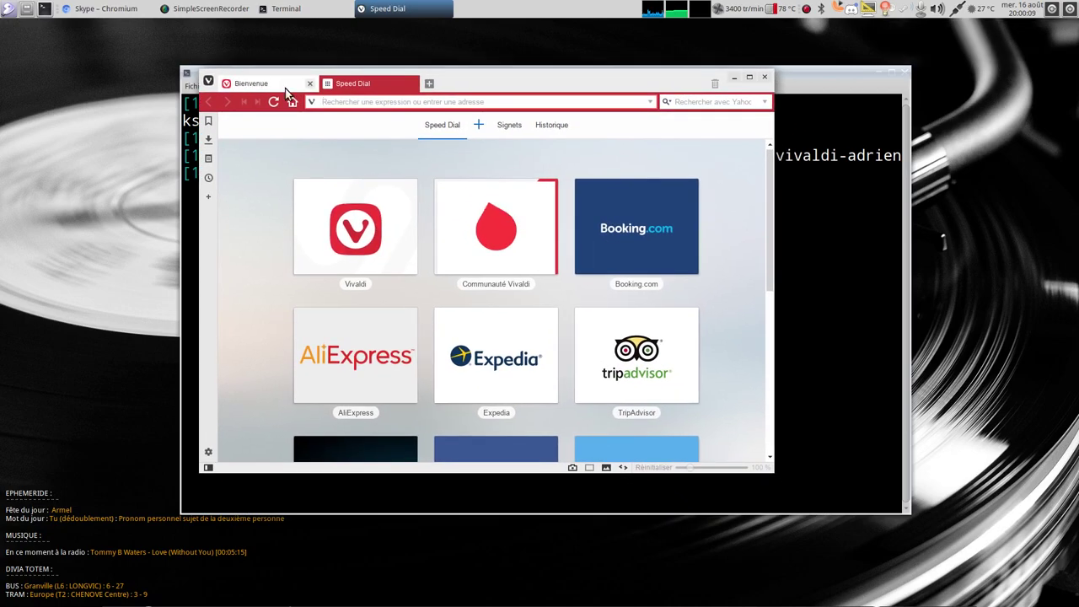
drag(773, 470, 877, 544)
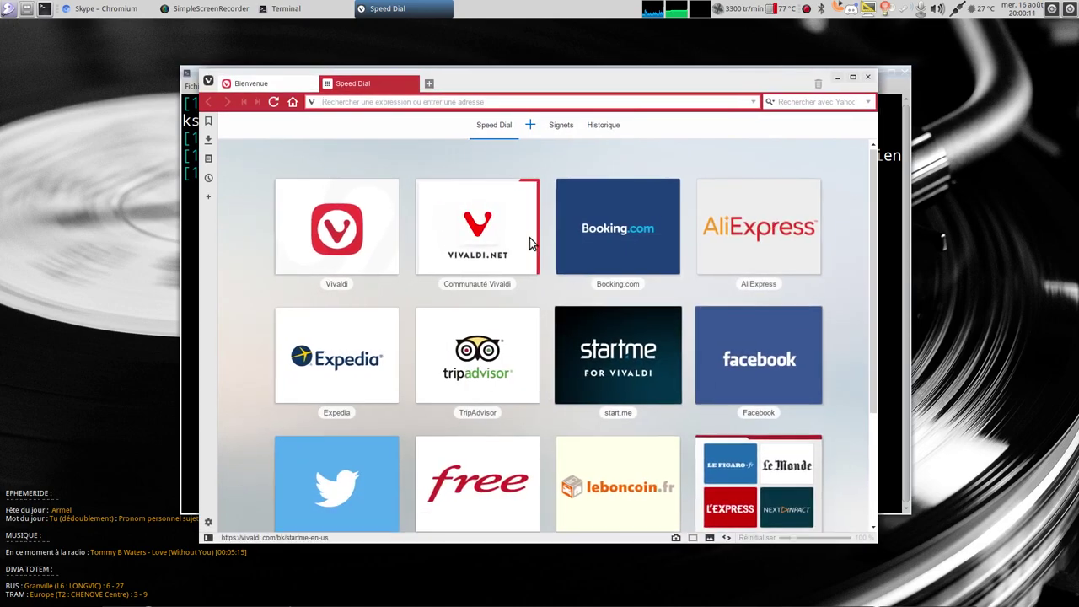
Add a new folder to the Speed Dial page with its default name.
click(535, 125)
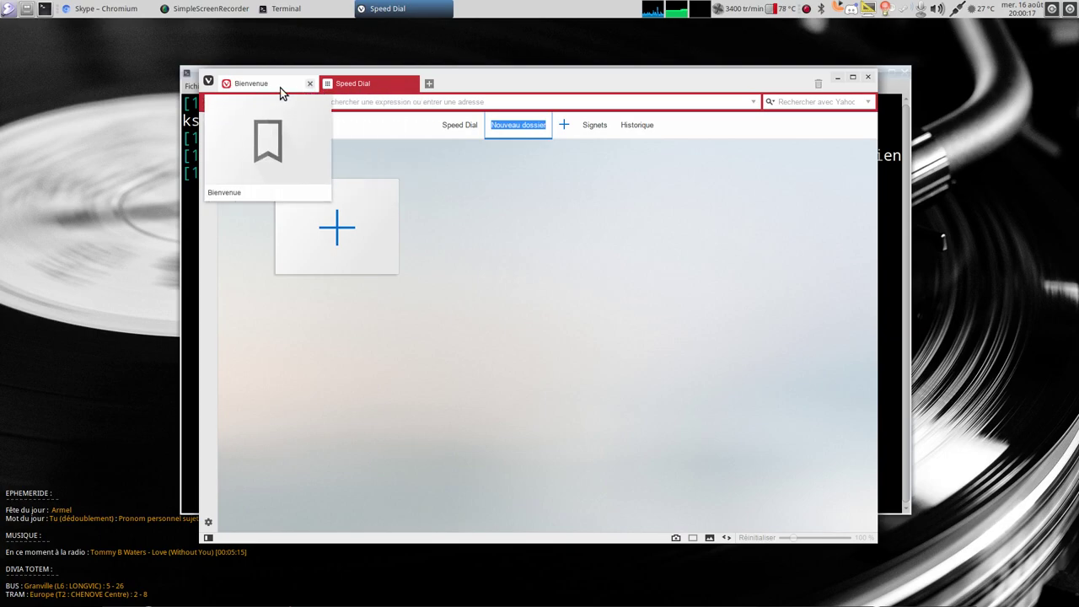
right_click(381, 84)
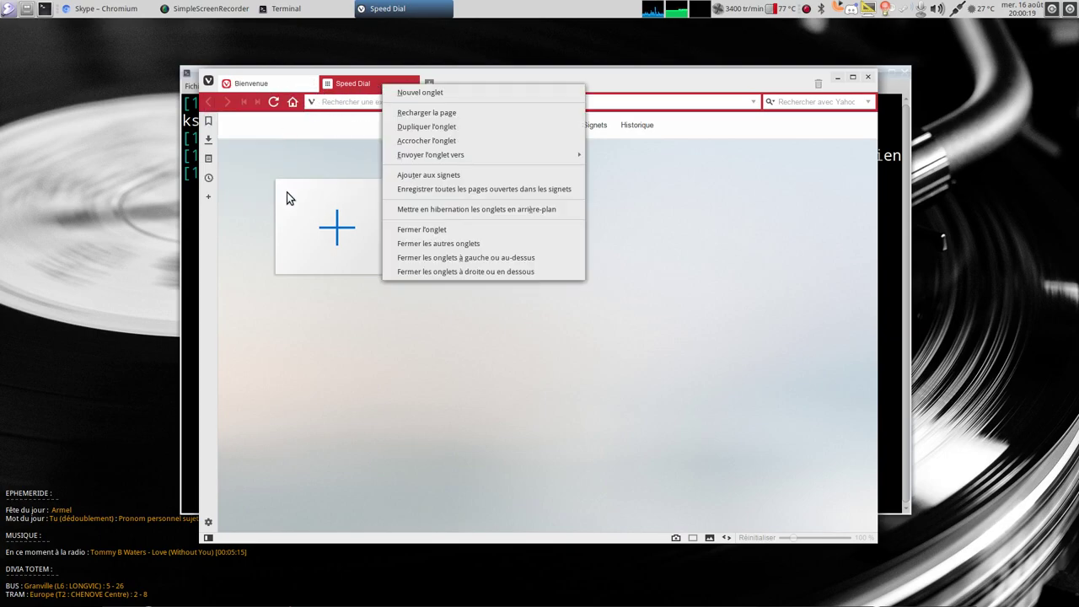
click(253, 127)
Open Vivaldi's settings at the Thèmes section.
click(208, 80)
mouse_move(253, 143)
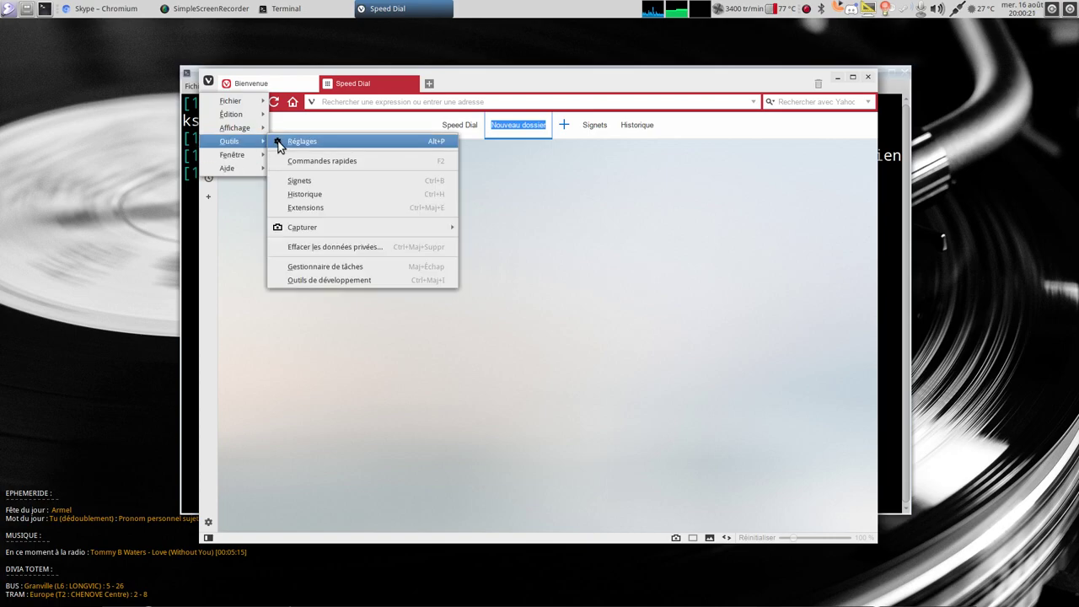
click(311, 147)
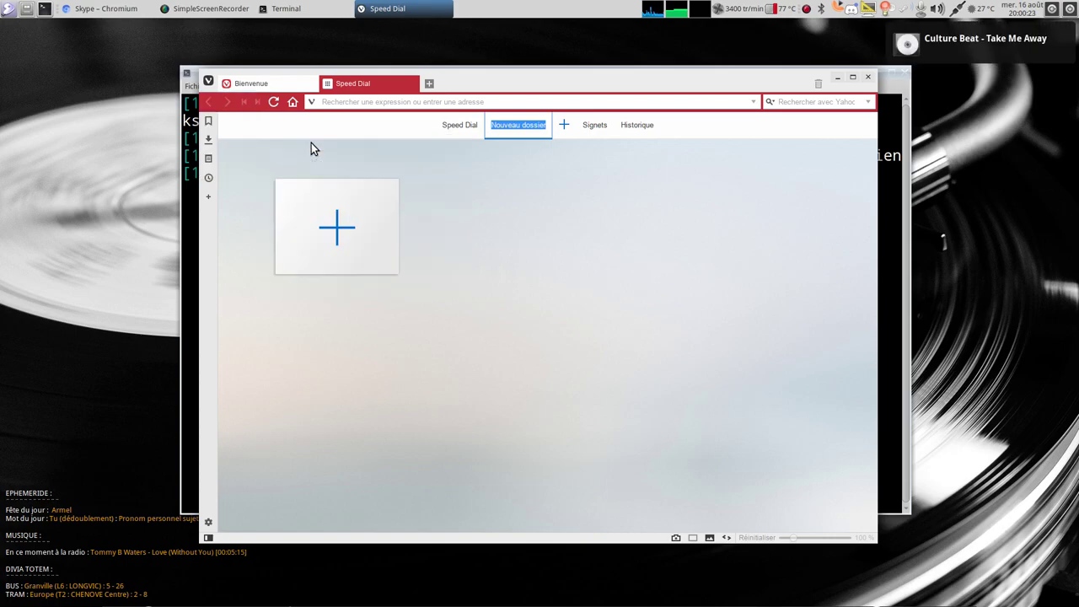
click(370, 192)
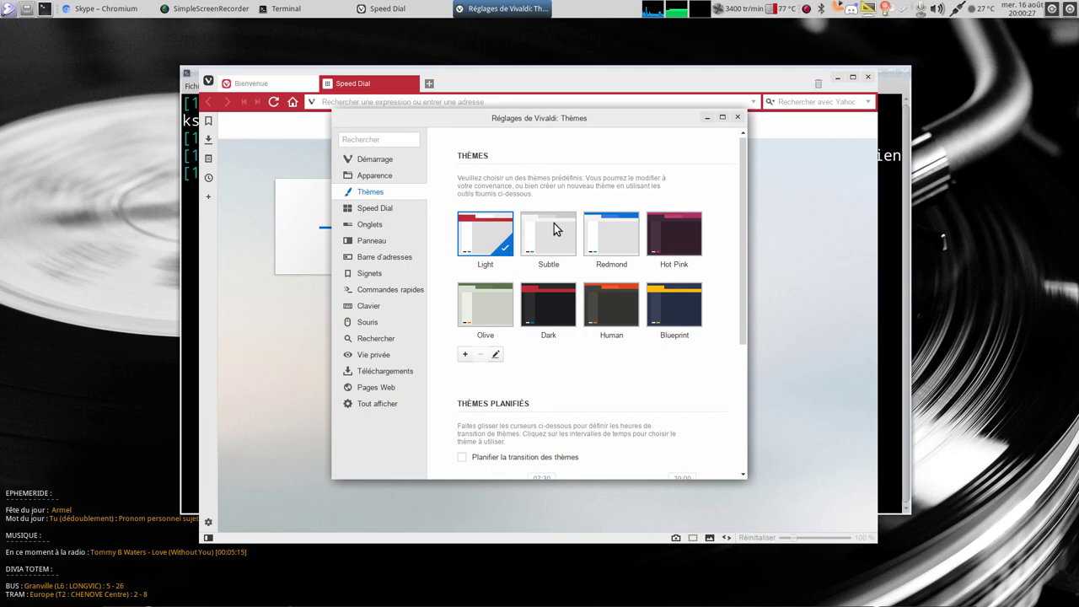
Try predefined themes such as Redmond, Hot Pink and Dark, and return to the Light theme.
click(552, 251)
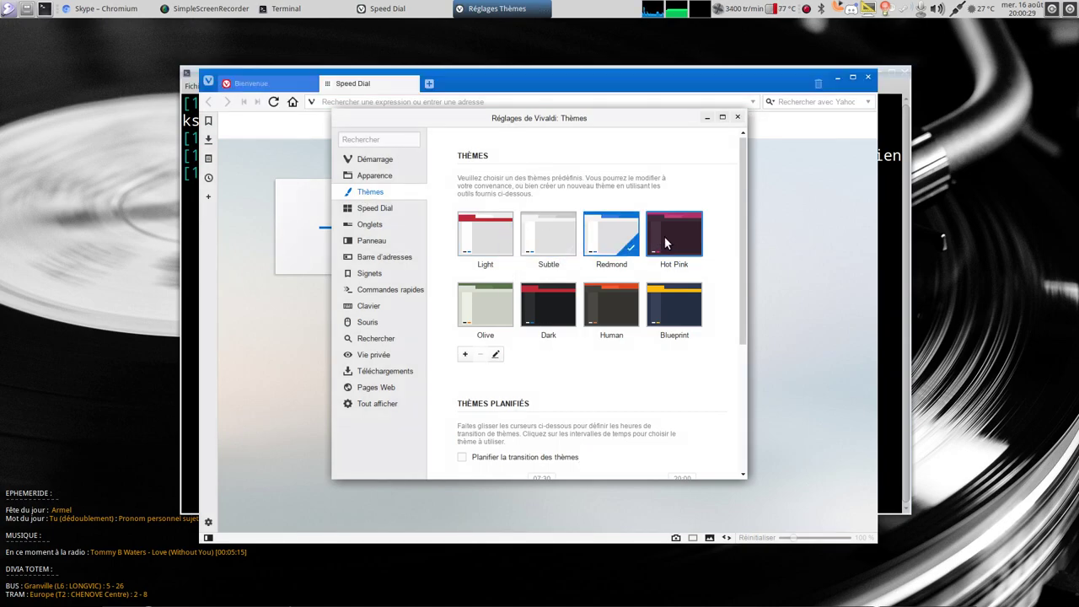
click(667, 236)
click(554, 308)
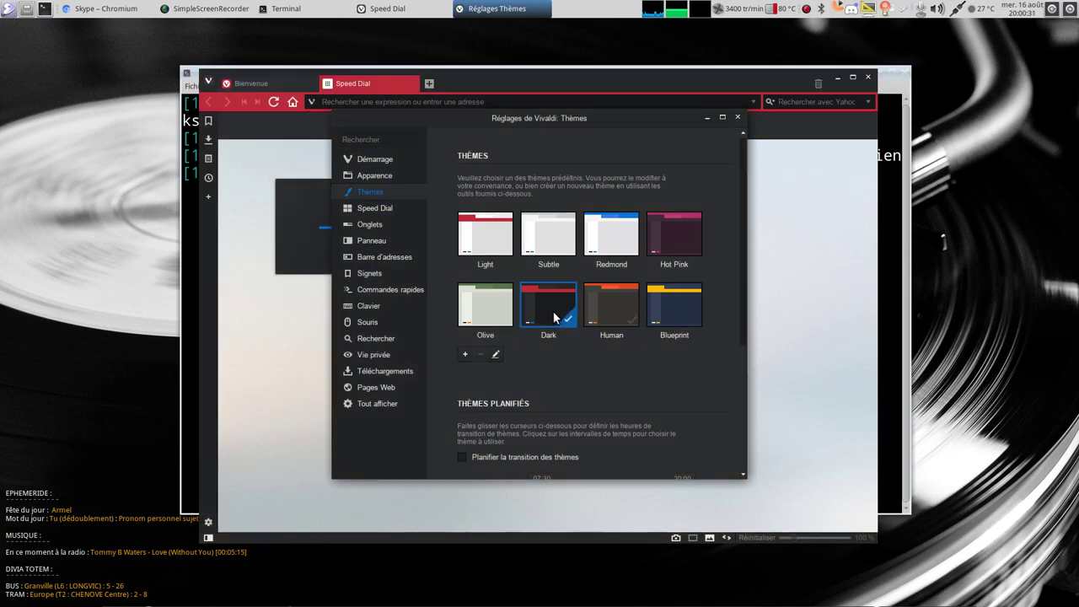
click(489, 242)
Maximize the browser window, then move the settings window and enlarge it to show all themes in one row.
drag(427, 127, 321, 131)
click(853, 77)
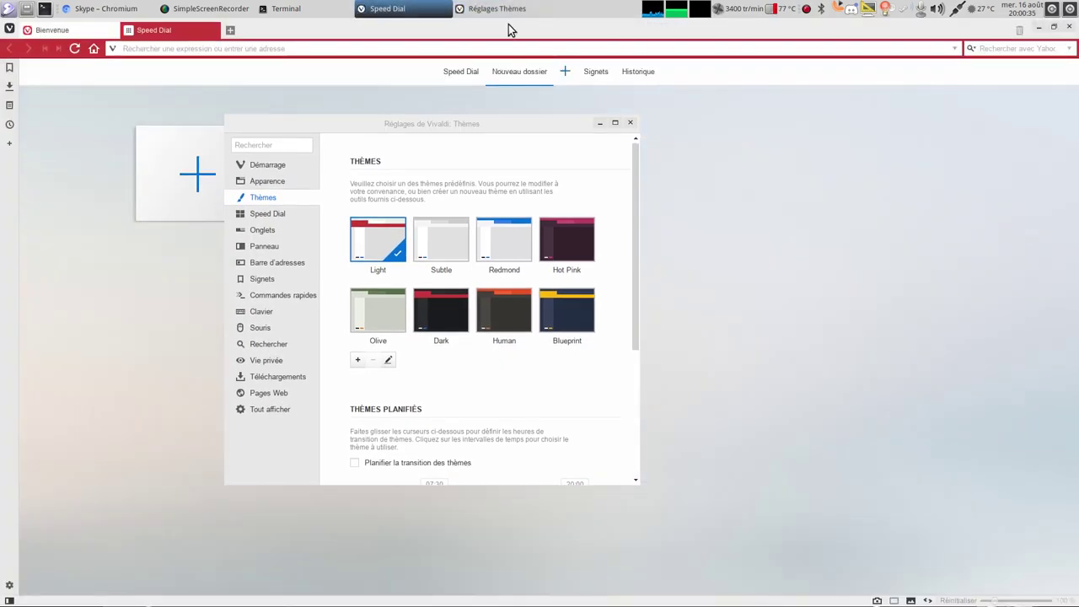
drag(411, 124, 336, 93)
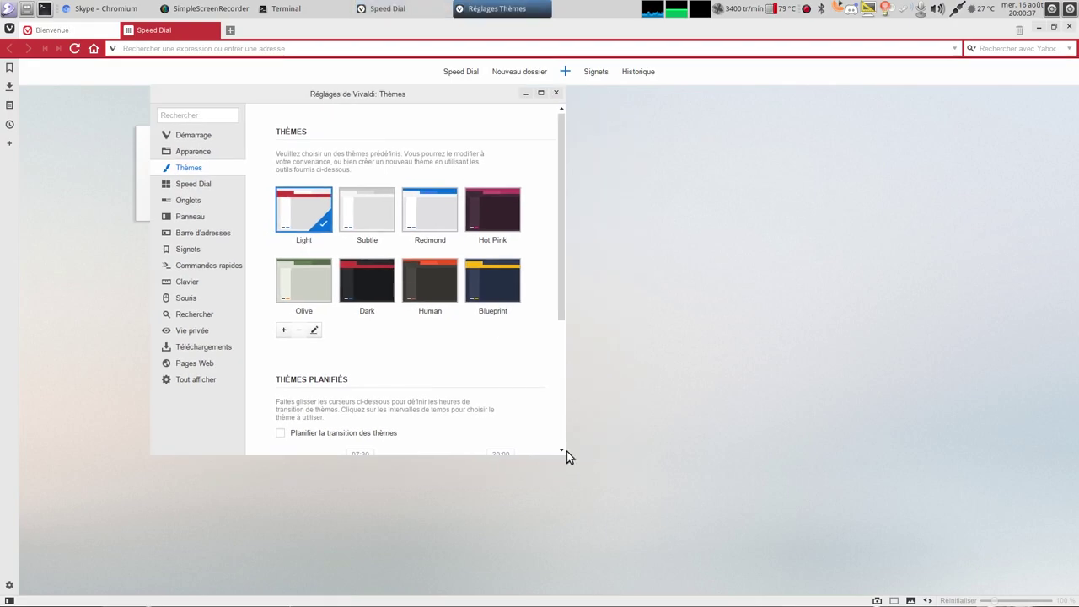
drag(557, 446, 835, 553)
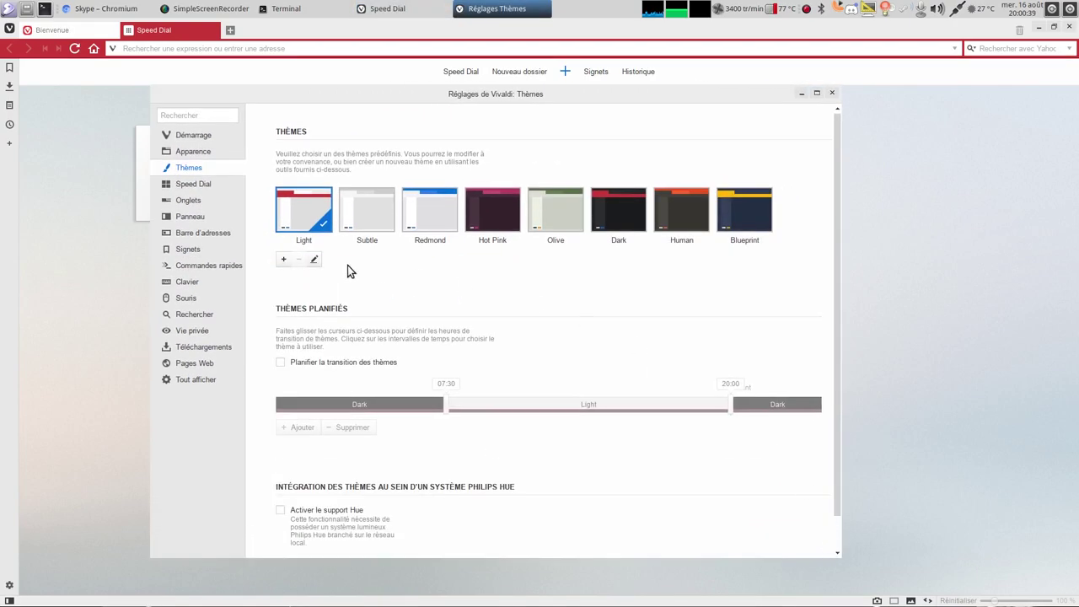
Create a custom theme based on Light and name it with the owner's first name followed by "-Light".
click(282, 263)
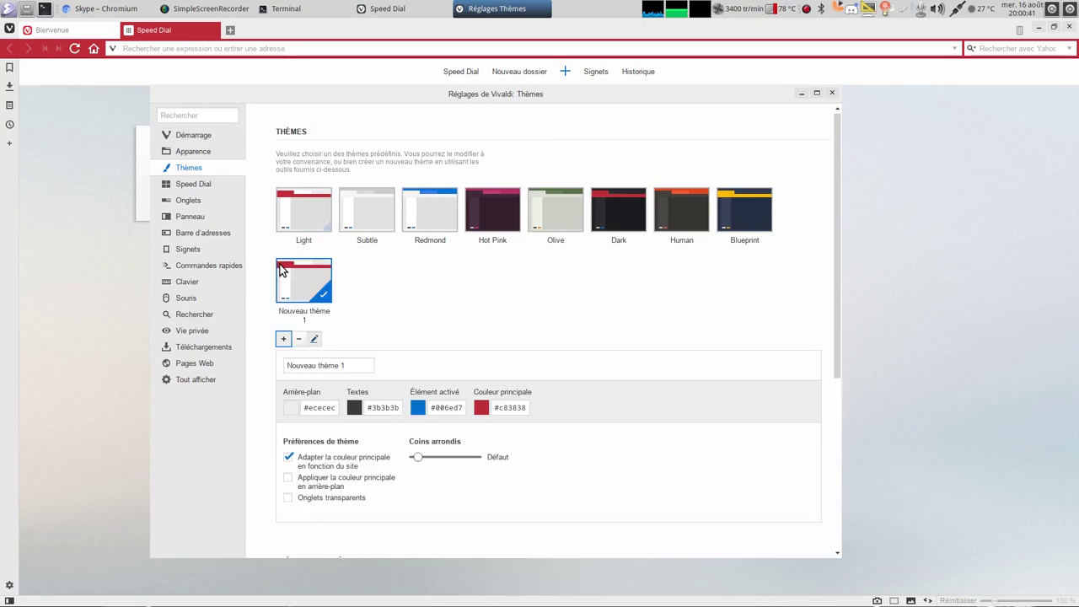
click(352, 365)
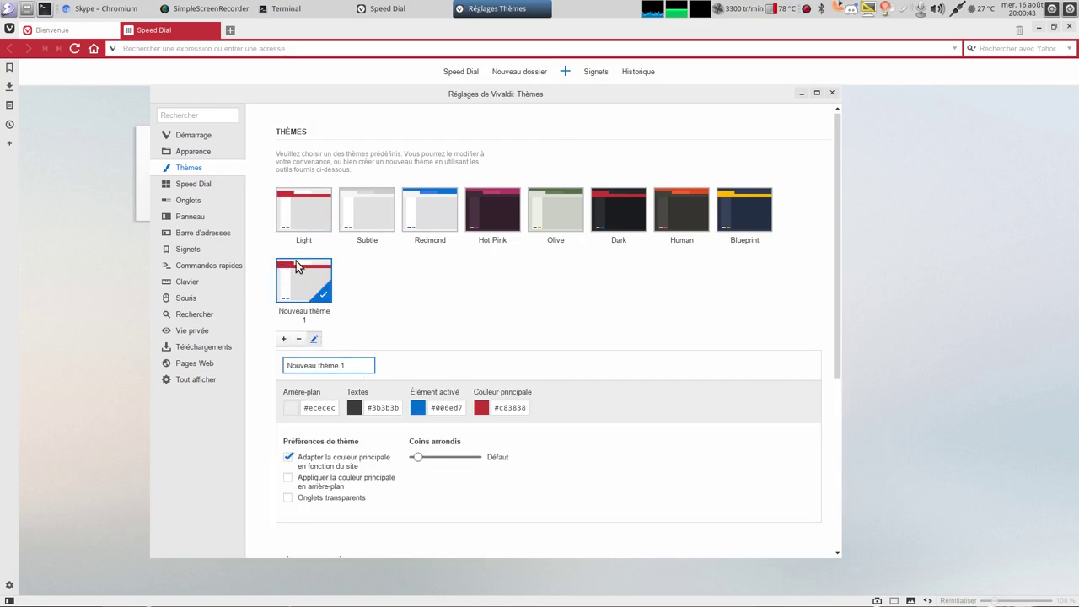
drag(364, 368, 279, 373)
text(Adrien-Light)
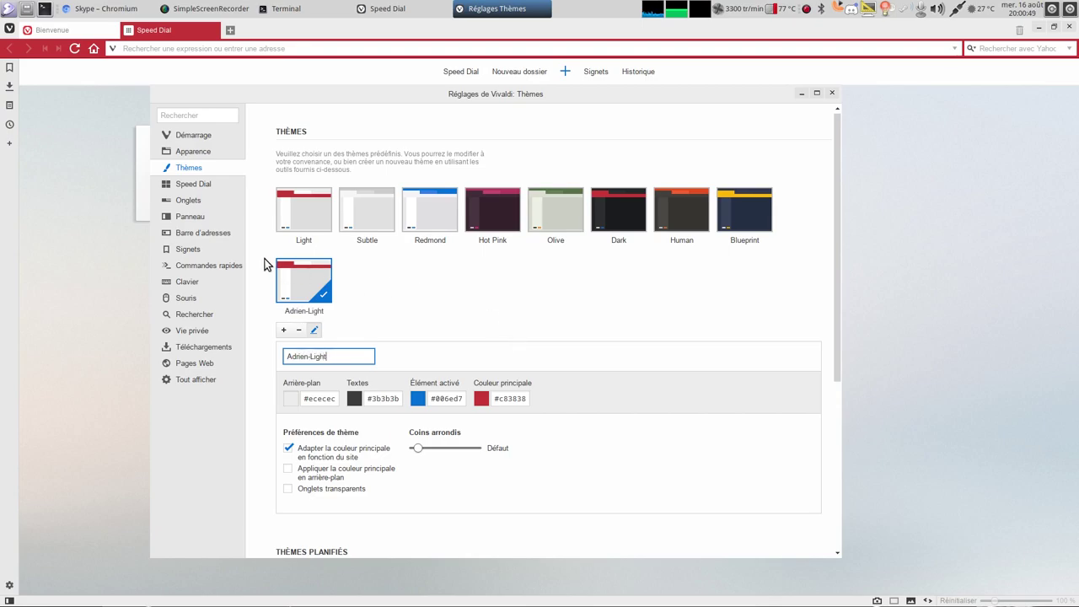
Switch to the Light theme and back to the custom theme, and open the custom theme for editing.
click(302, 207)
click(306, 287)
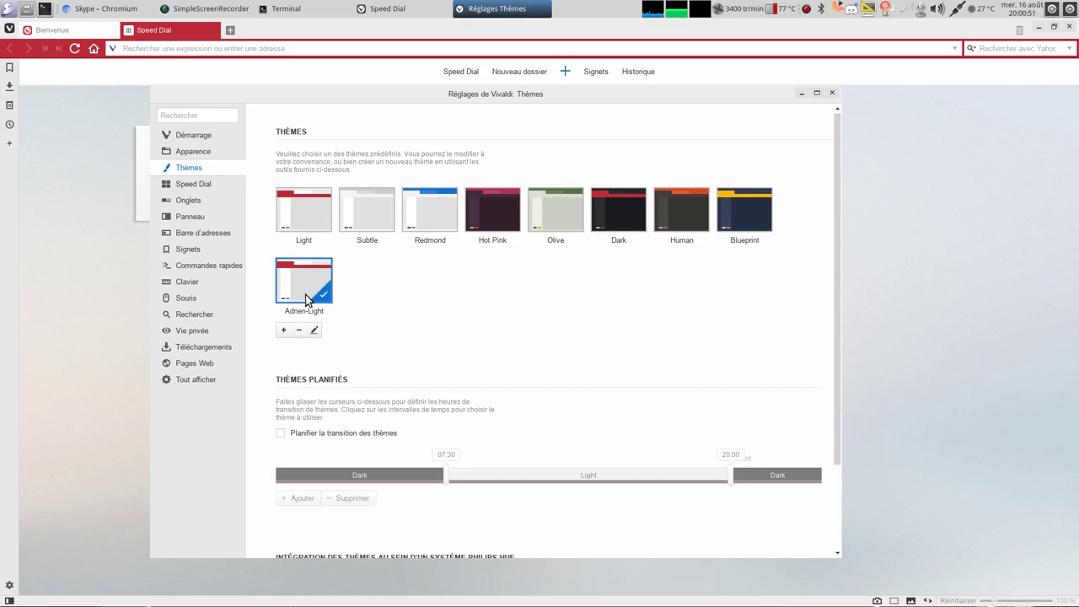
click(314, 330)
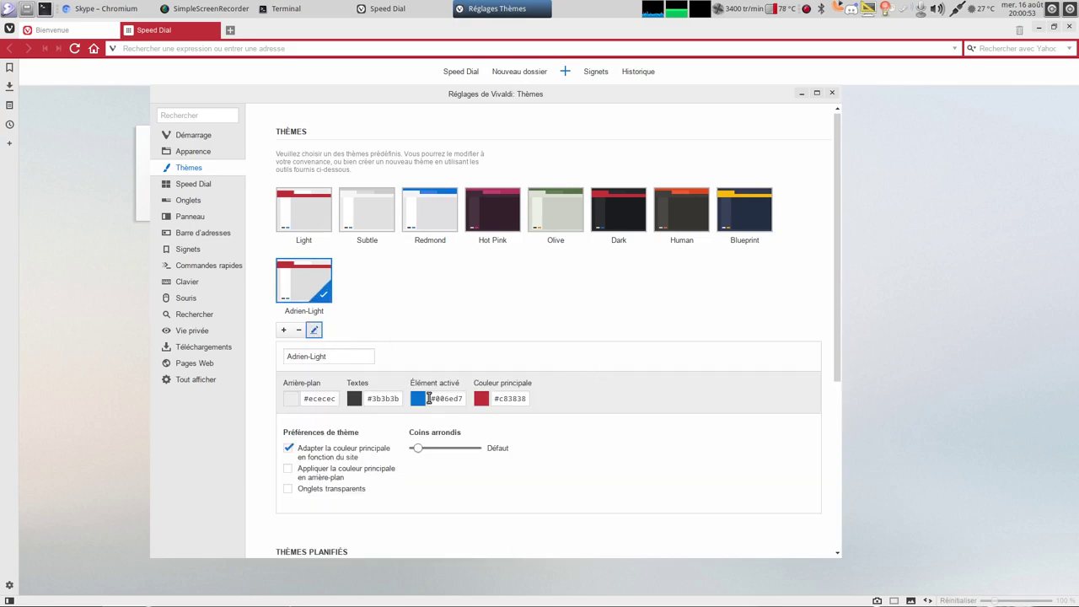
Try dark, red and grey shades for the custom theme's background colour and settle on light grey #e9e8e8.
click(291, 400)
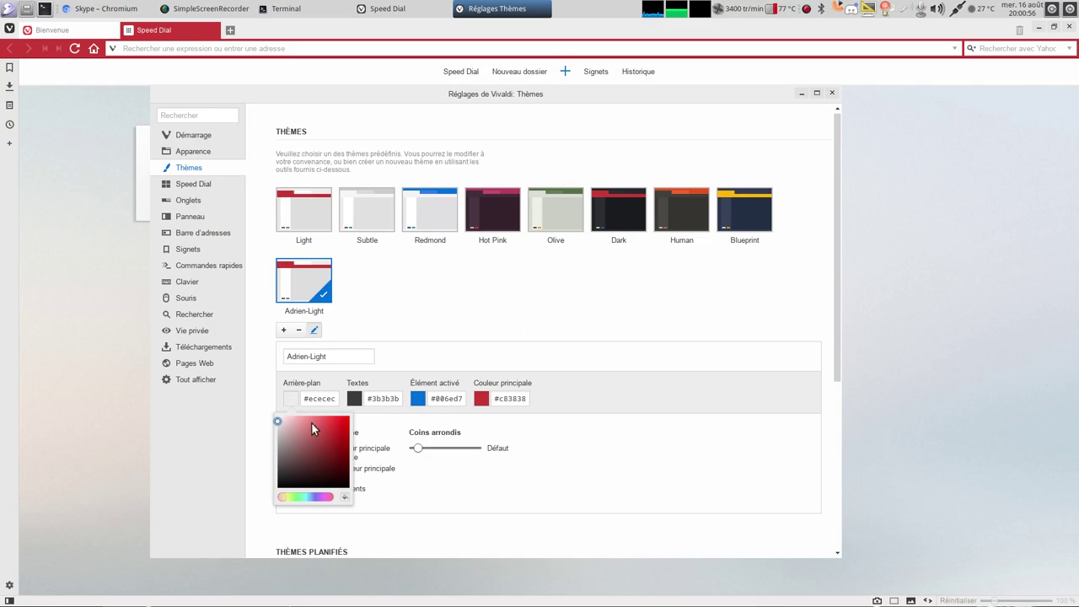
click(345, 479)
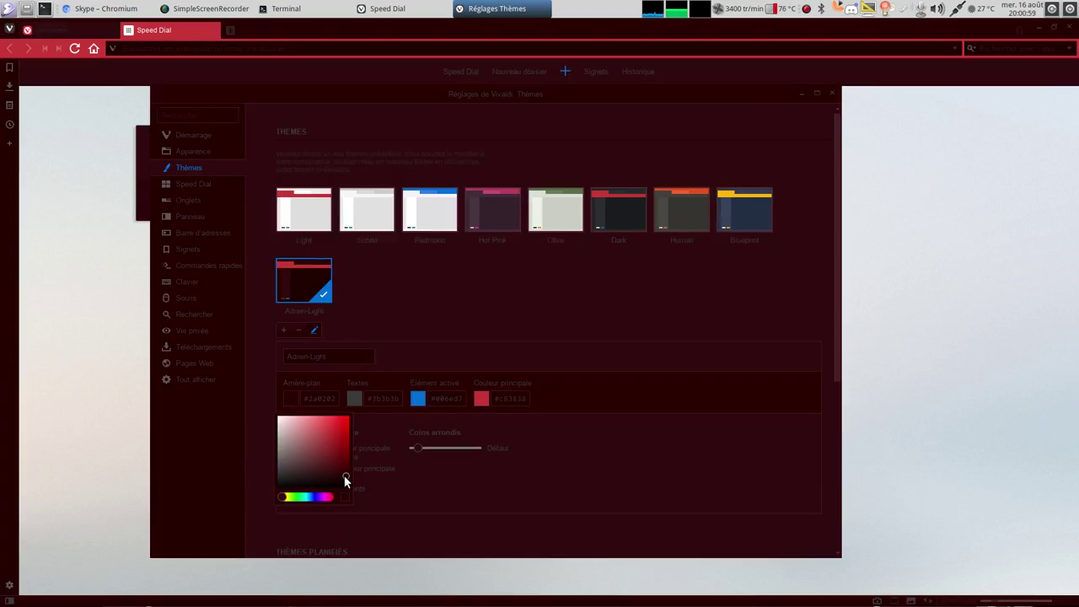
click(306, 455)
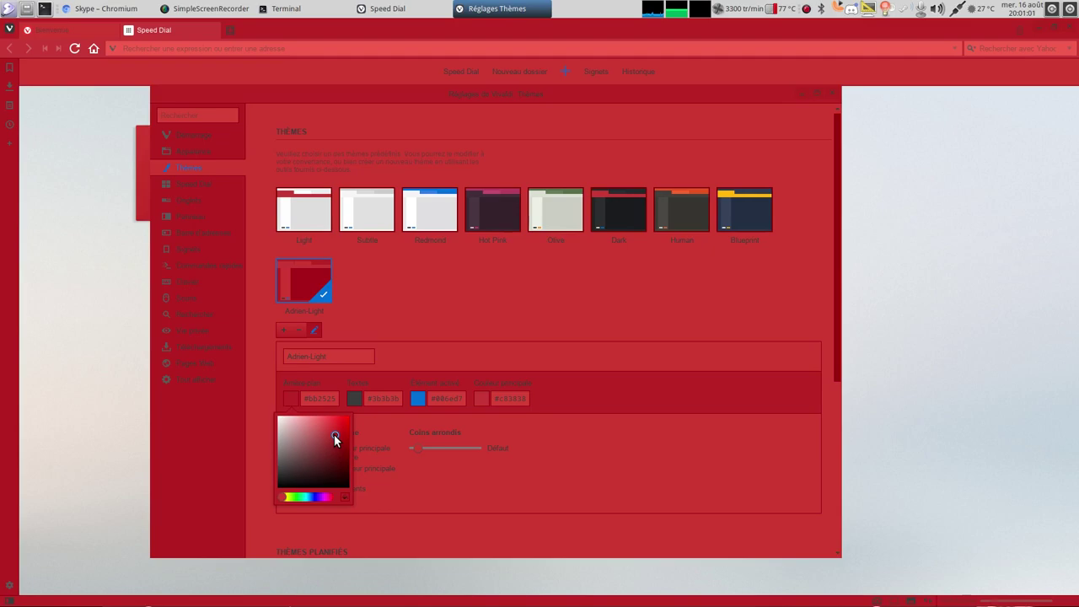
click(310, 480)
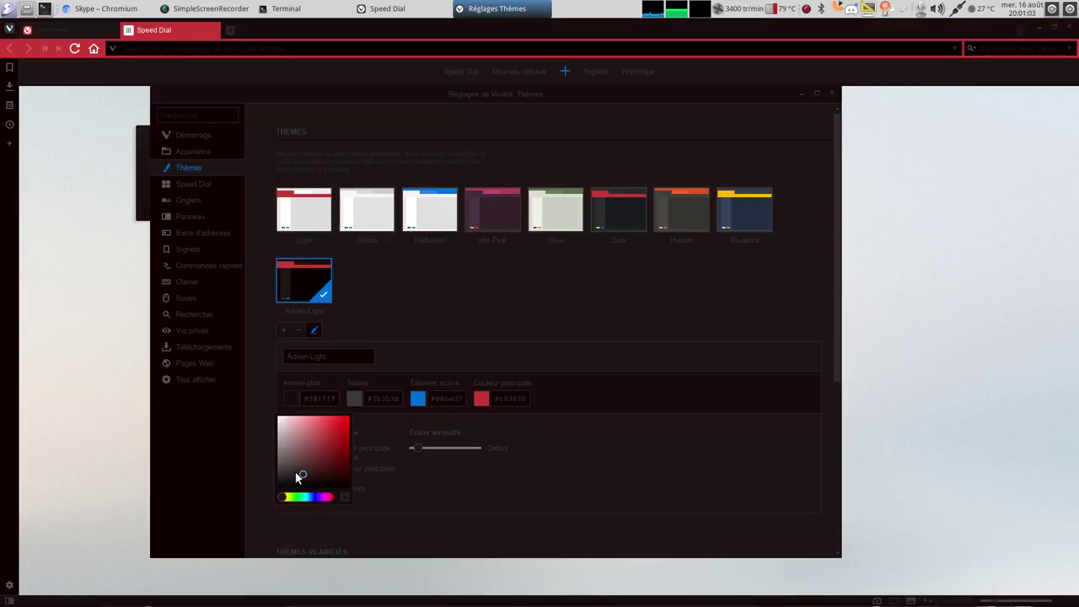
click(279, 463)
click(276, 455)
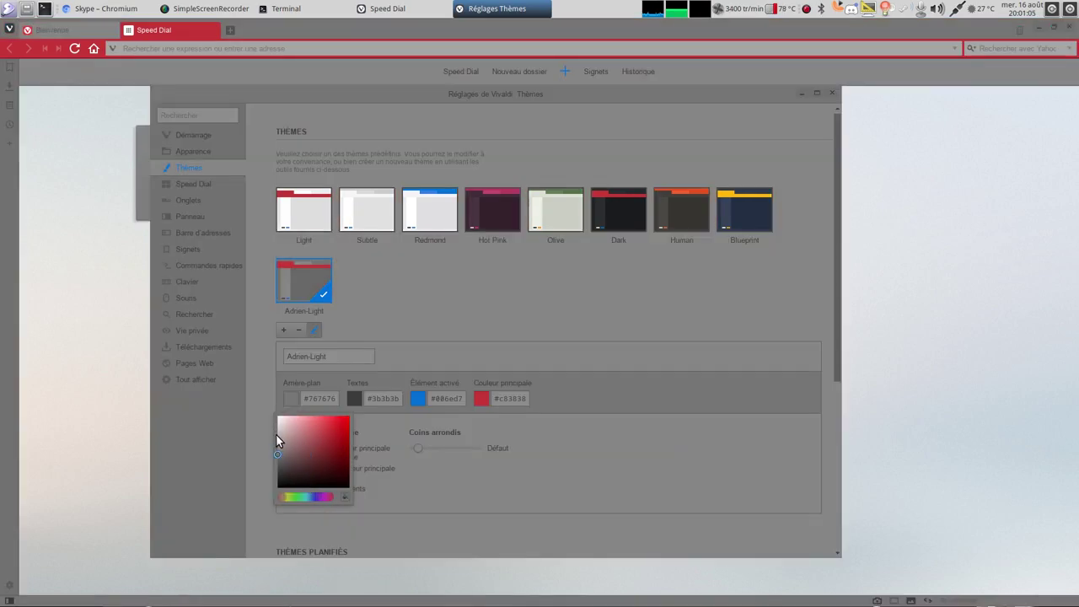
drag(277, 439, 277, 422)
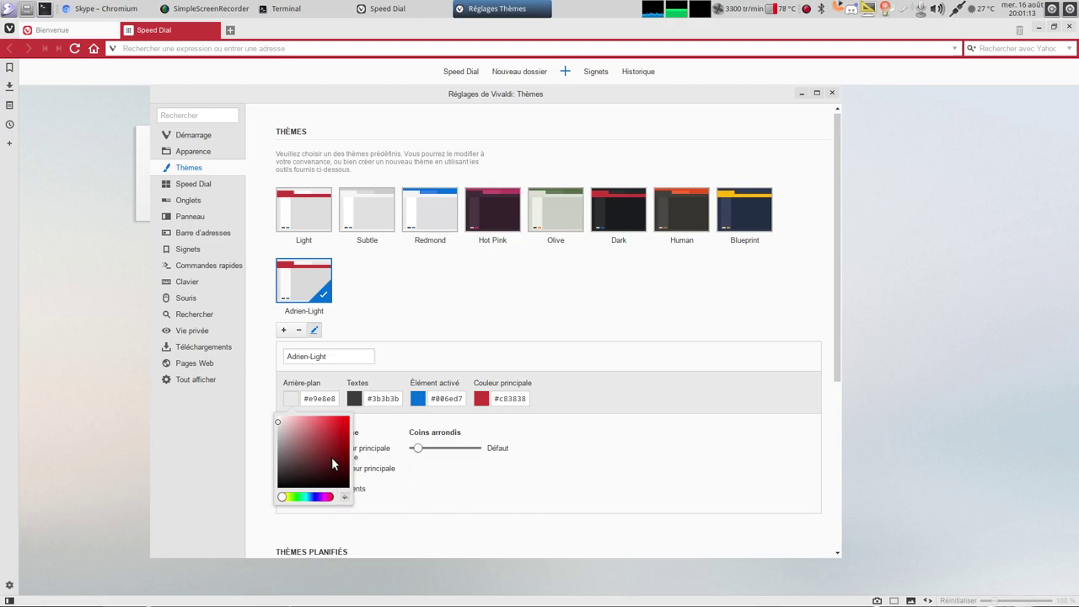
Examine the separate colour dialog's hex value and hue controls for the theme background, and close it.
click(344, 497)
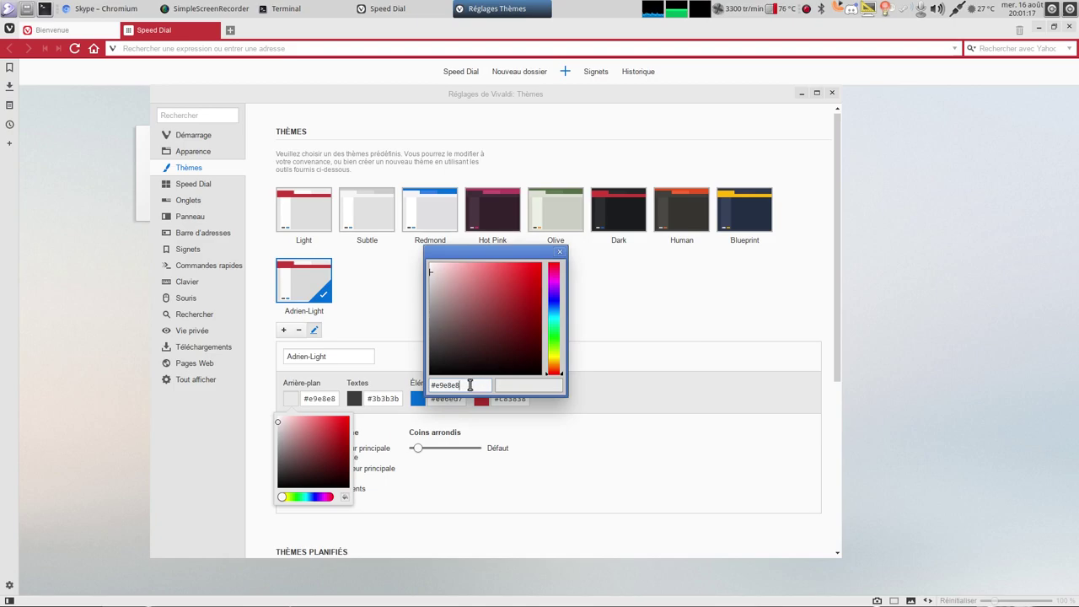
drag(470, 386, 446, 385)
drag(552, 305, 555, 386)
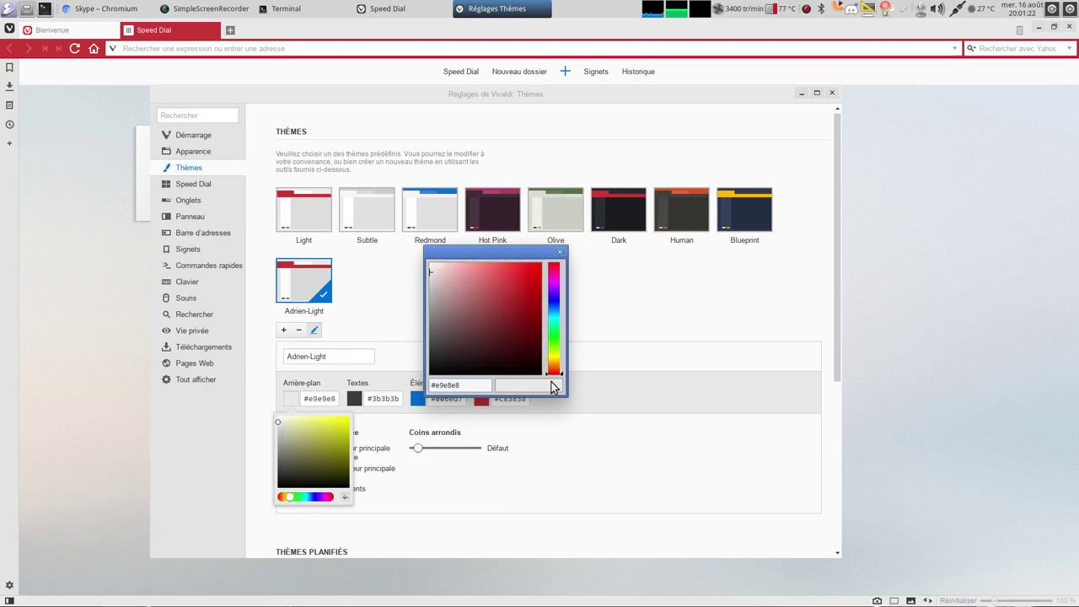
click(561, 253)
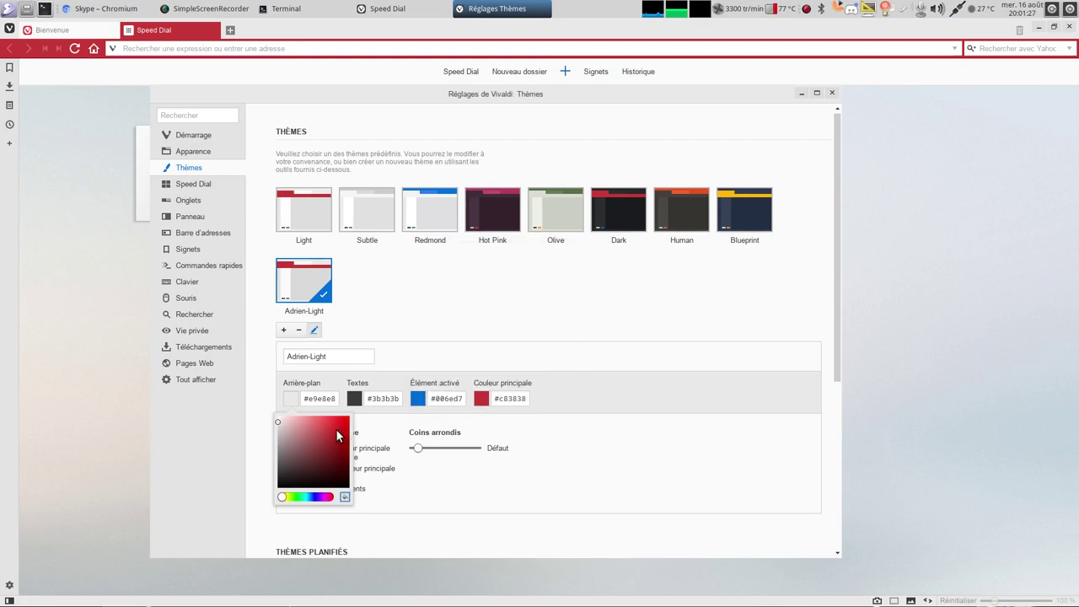
Try a dark red text colour for the custom theme and settle on dark grey #363636.
click(355, 399)
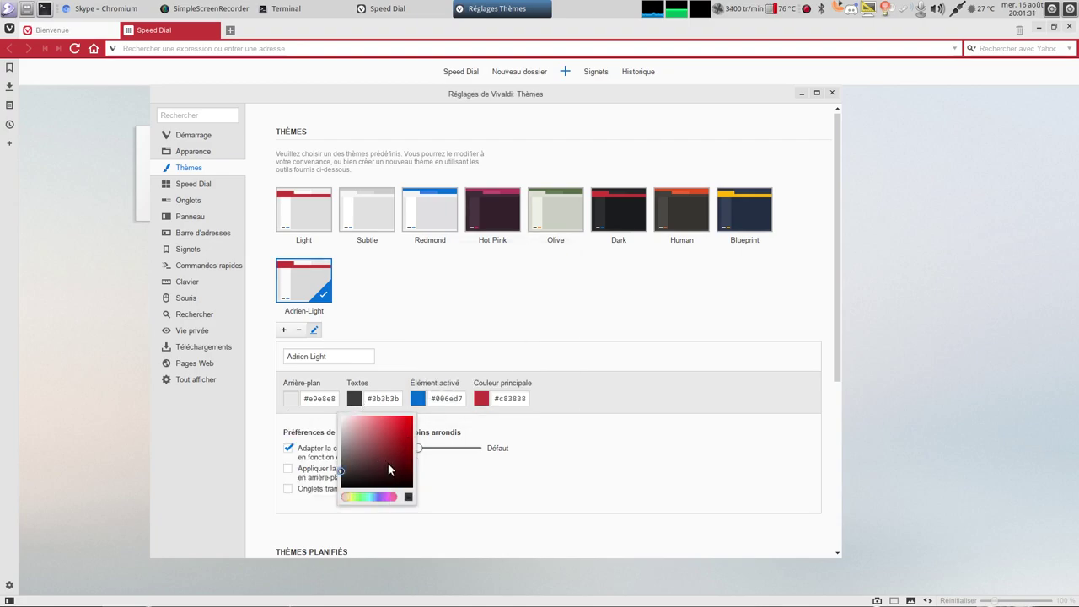
drag(386, 458, 413, 452)
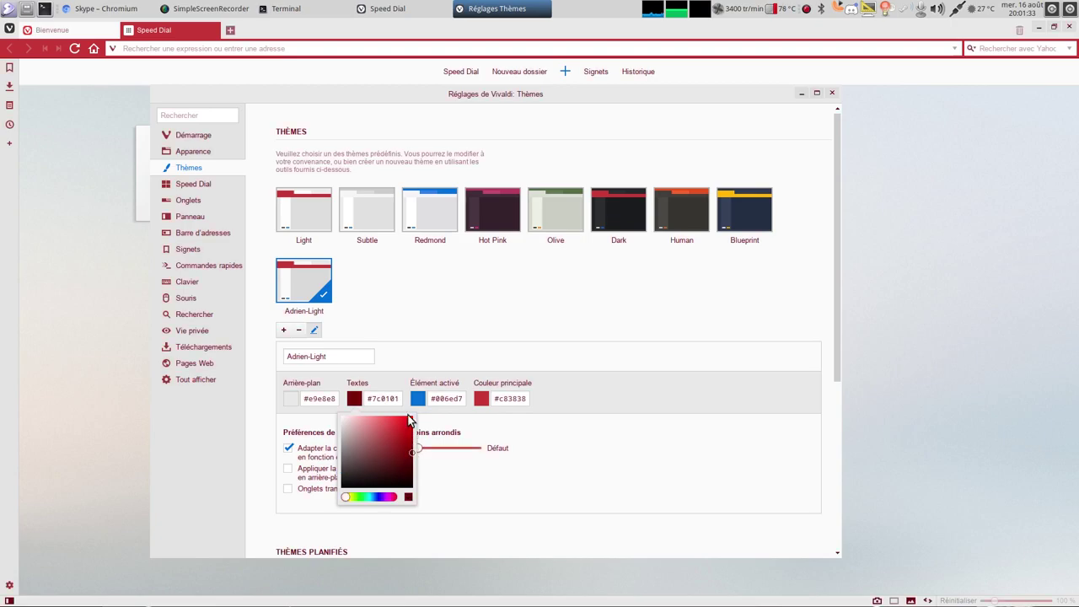
mouse_move(416, 455)
mouse_down()
mouse_move(348, 456)
mouse_move(341, 474)
mouse_up()
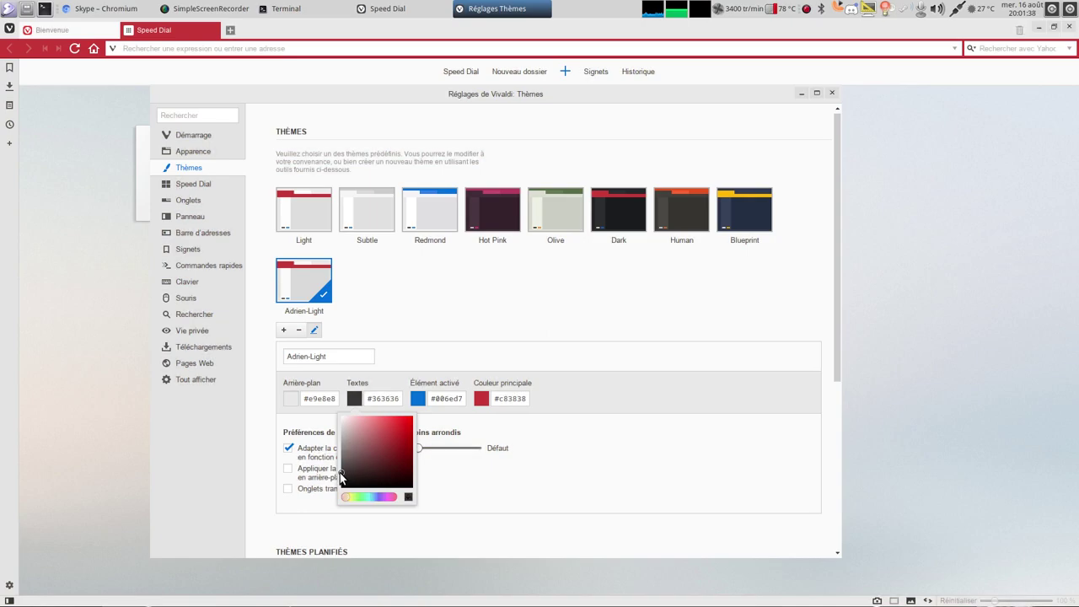
Change the custom theme's active element colour to green #018905.
click(421, 400)
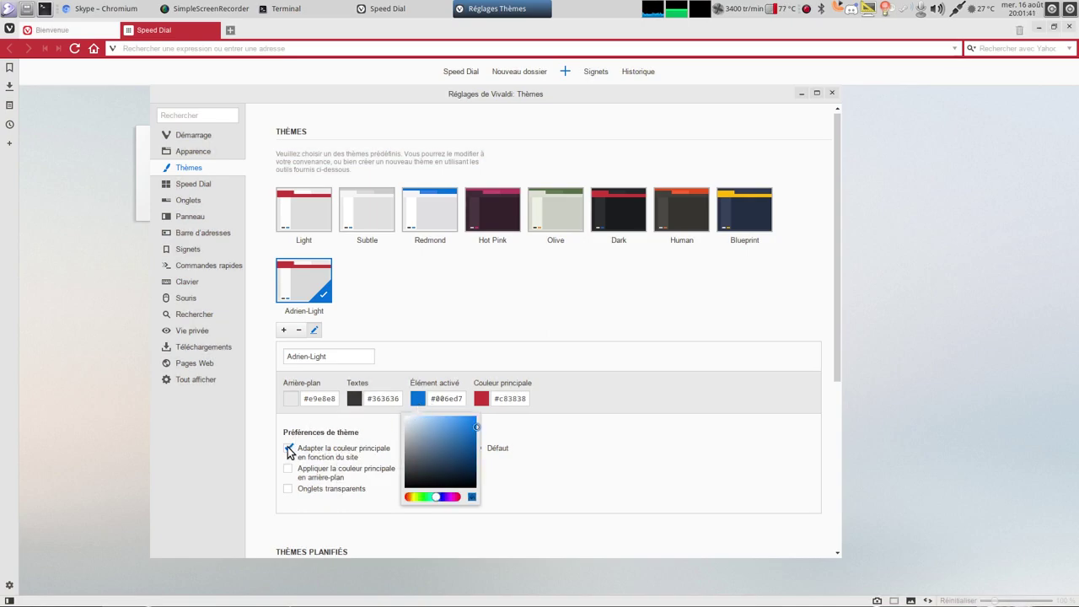
click(426, 497)
drag(466, 430, 477, 453)
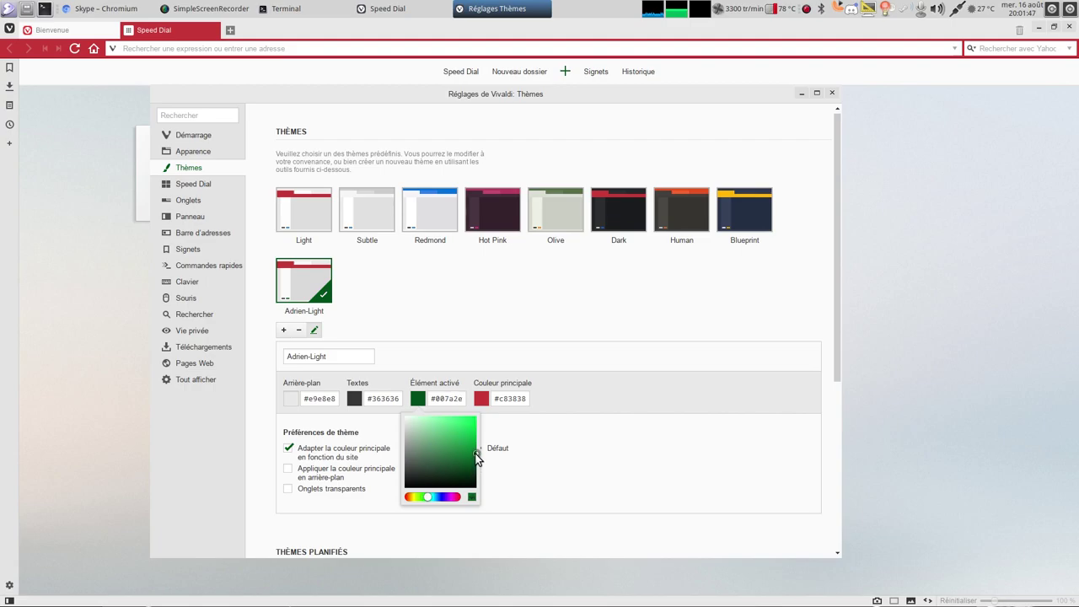
click(424, 496)
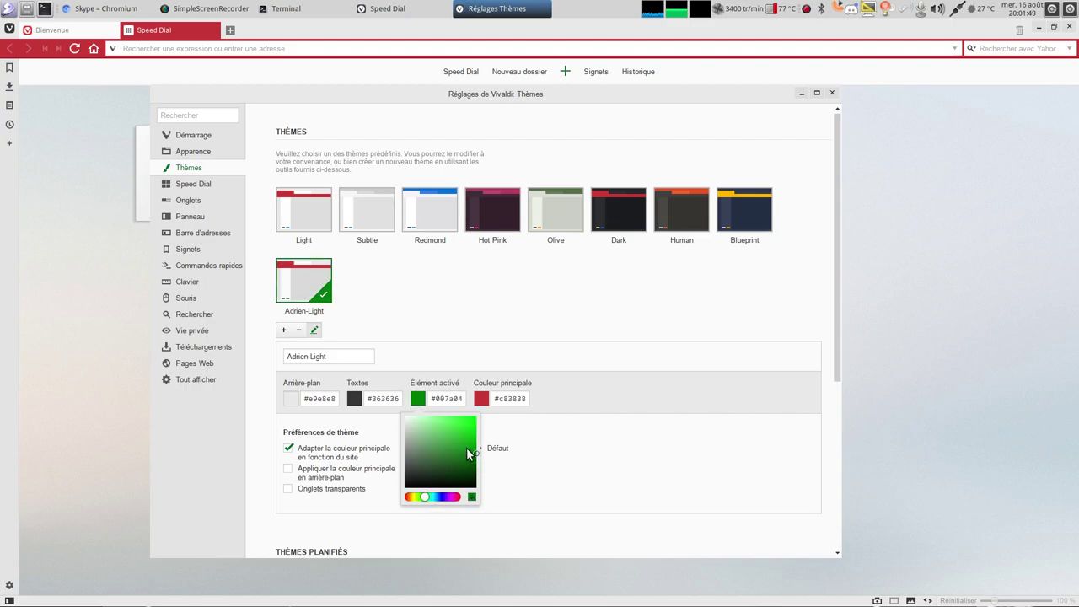
click(477, 451)
Change the custom theme's main colour to dark purple #680242 and close the colour picker.
click(486, 404)
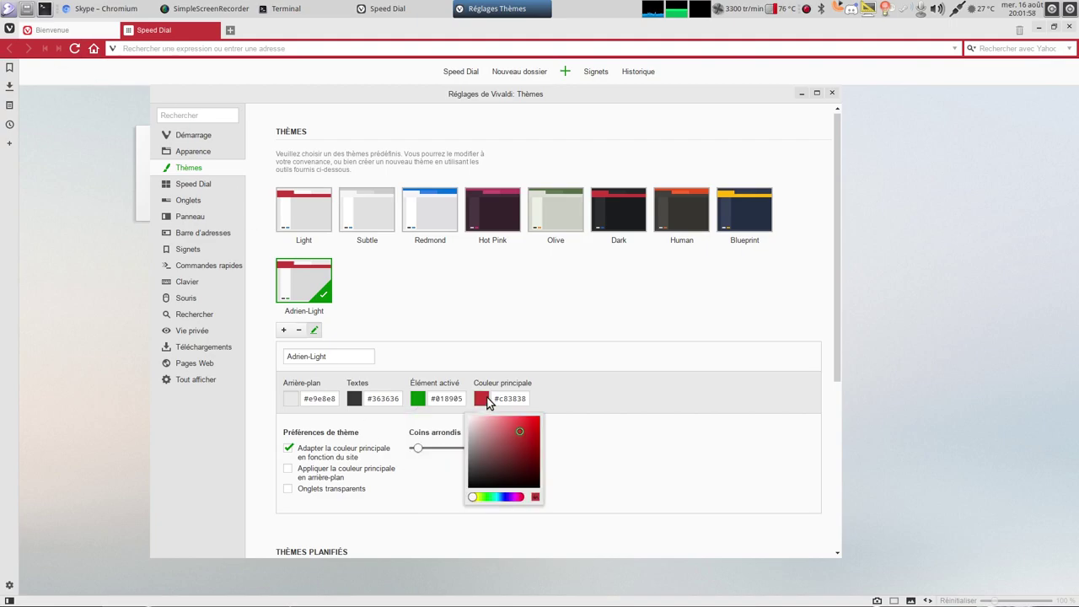
click(513, 498)
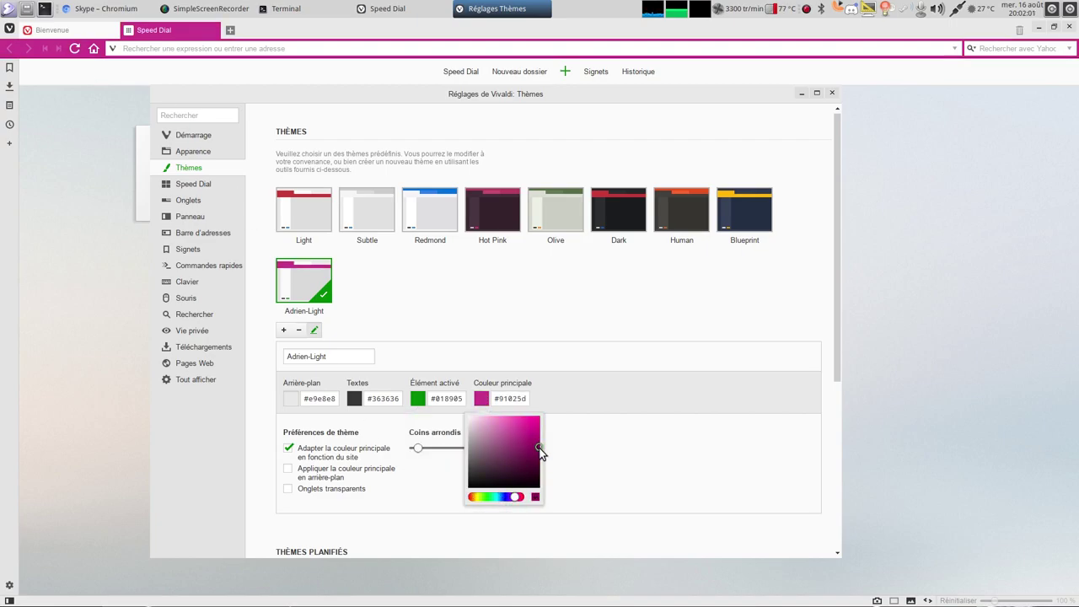
drag(536, 445, 540, 448)
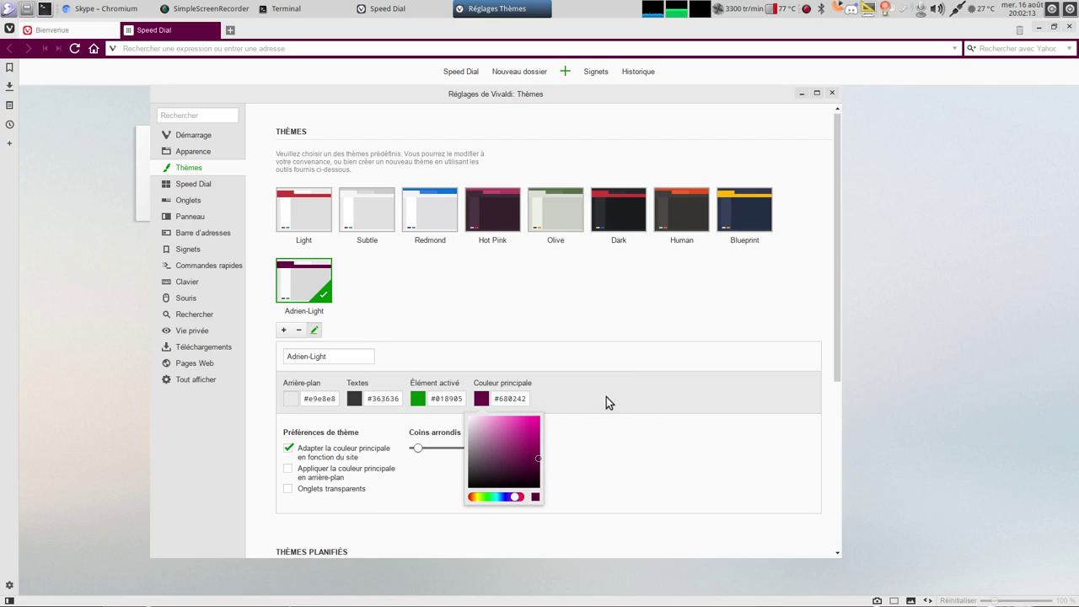
click(634, 354)
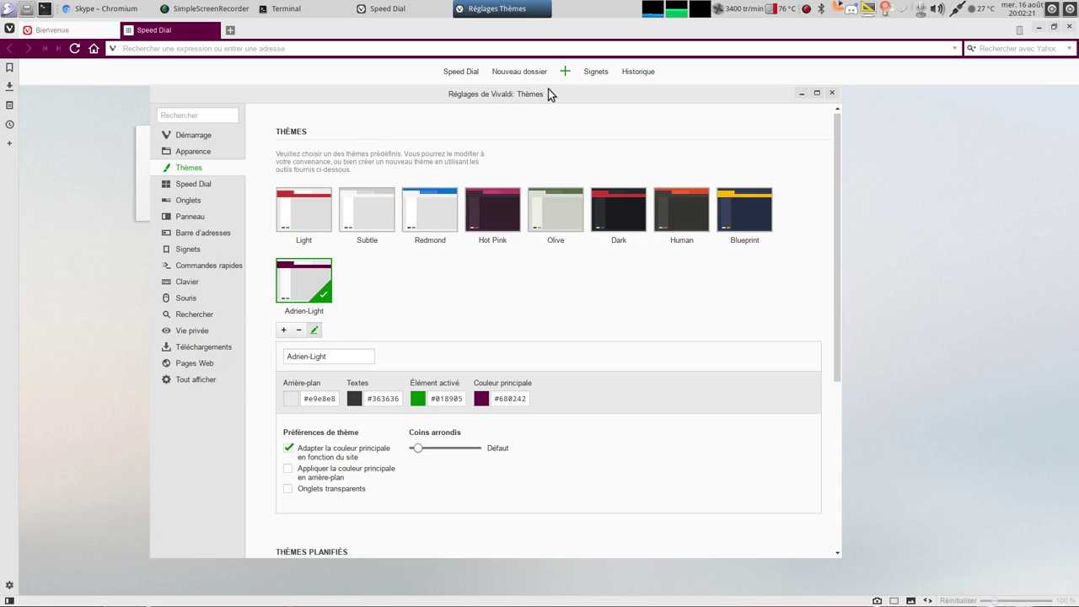
Minimise the settings window and load linuxtricks.fr in the Speed Dial tab to see the theme adapt.
click(801, 93)
click(235, 49)
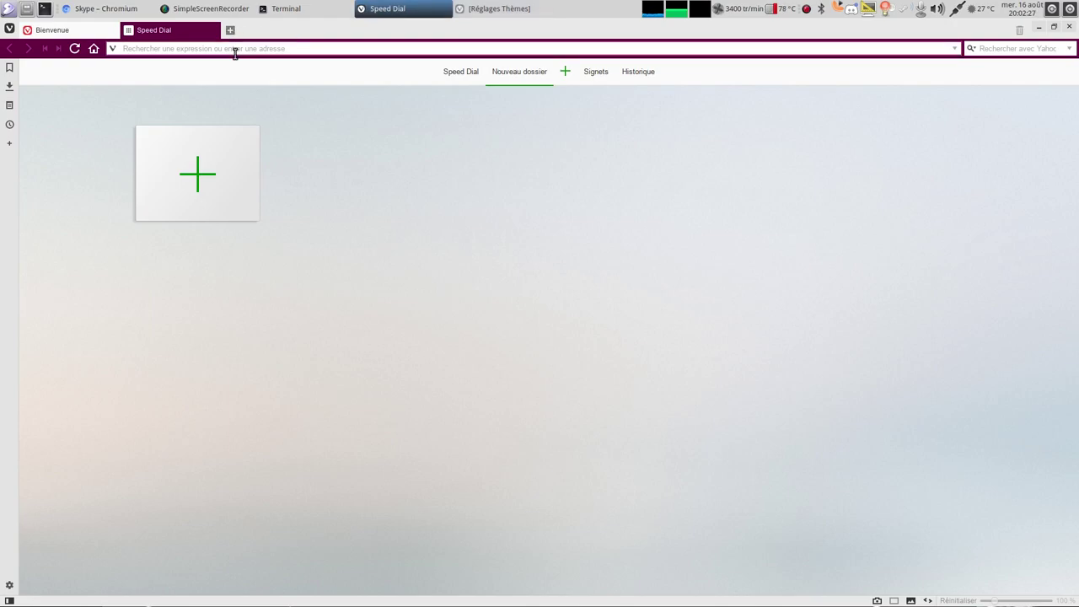
text(linuxf)
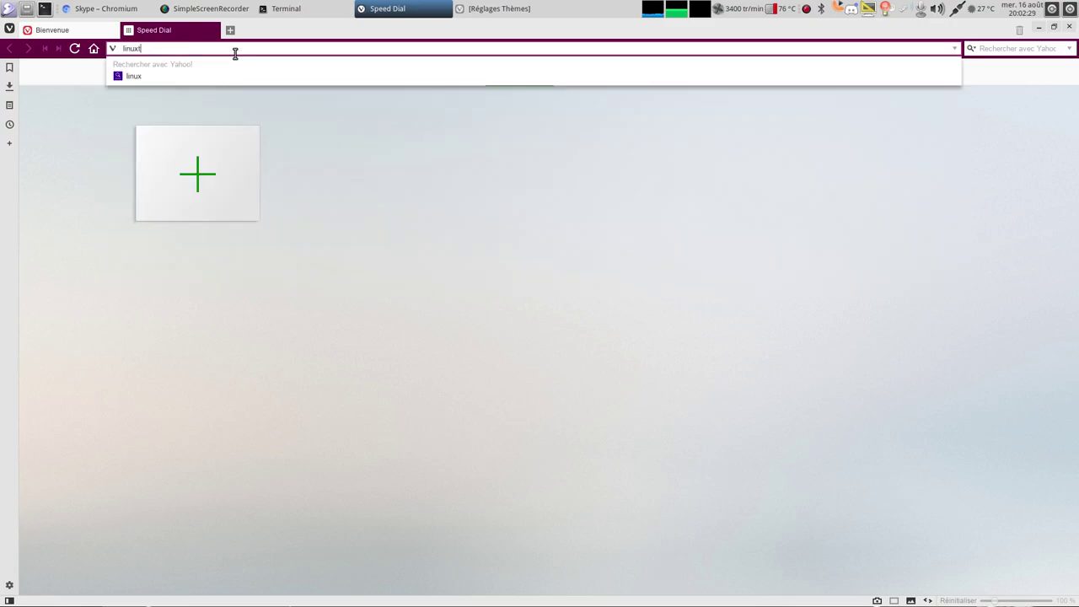
text(tricks.fr)
key(Return)
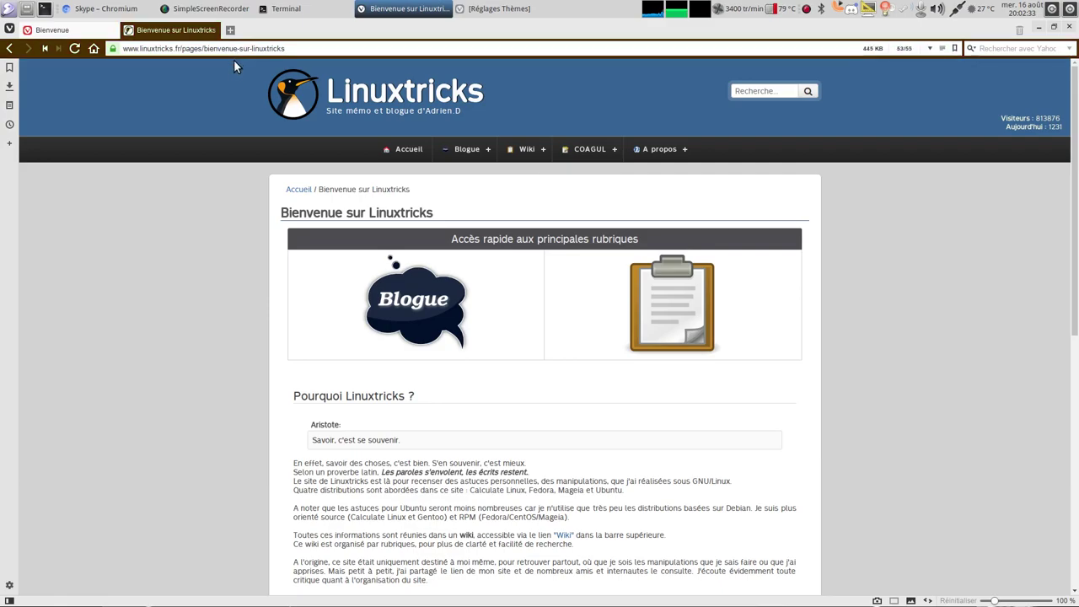
Load YouTube and then lemonde.fr in the same tab to compare the adapted tab and address bar colours.
click(193, 44)
text(youtube)
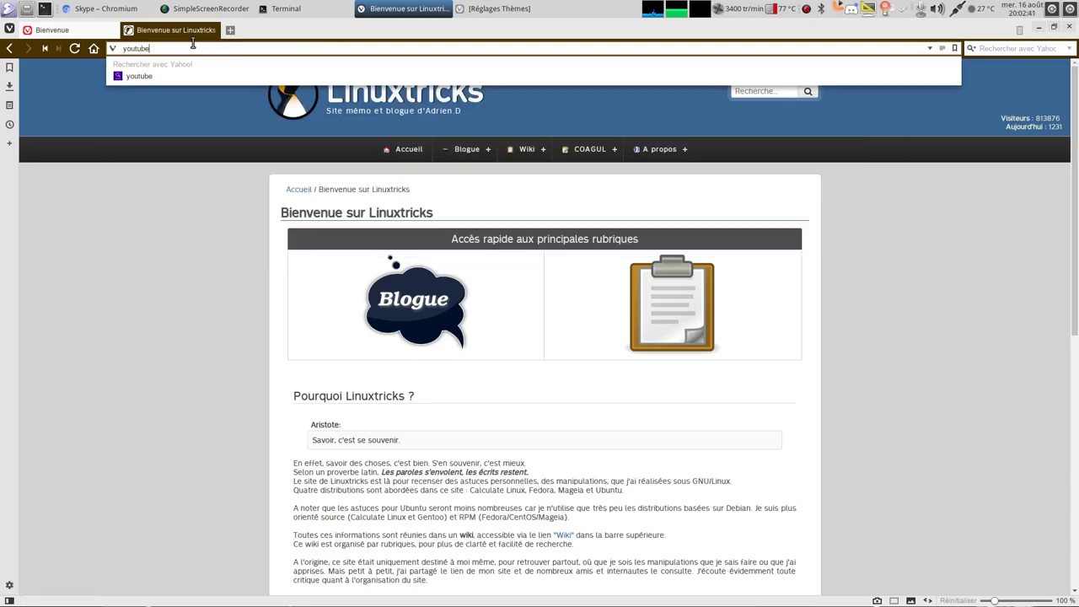
key(Return)
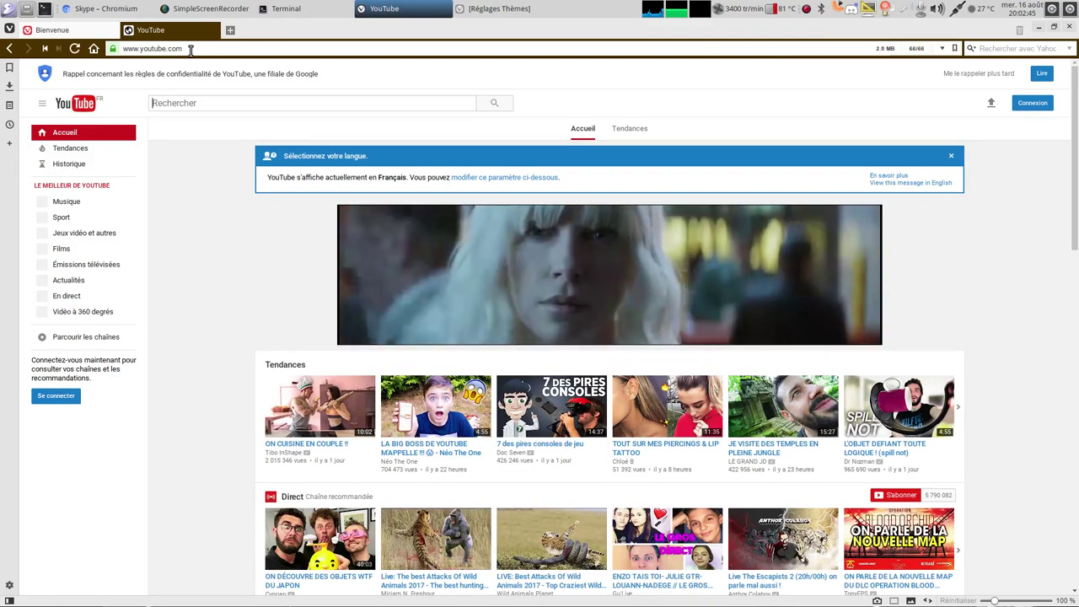
click(203, 49)
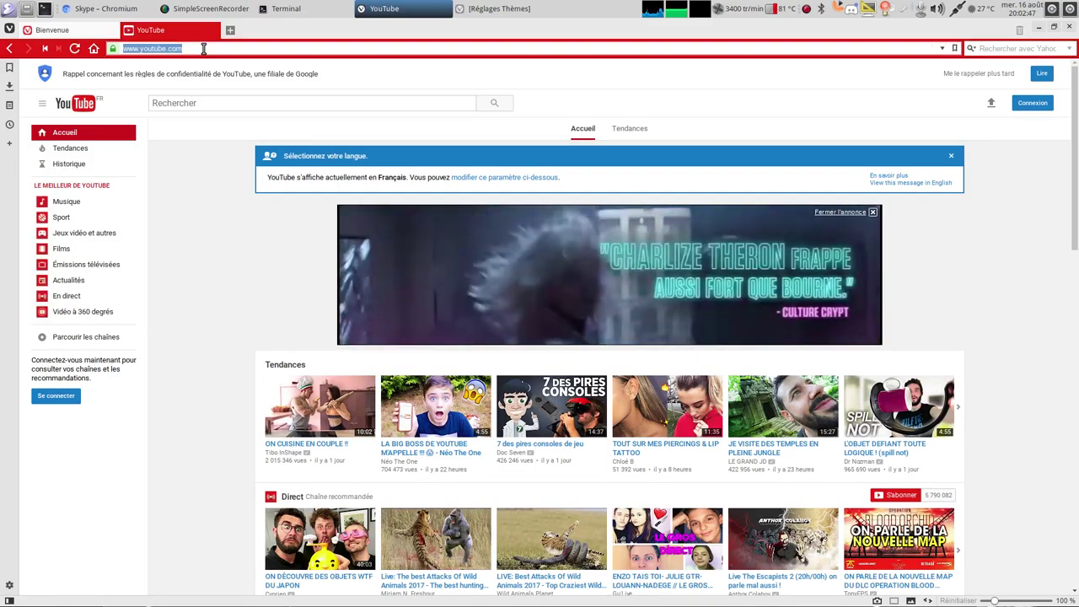
text(lemonde.fr)
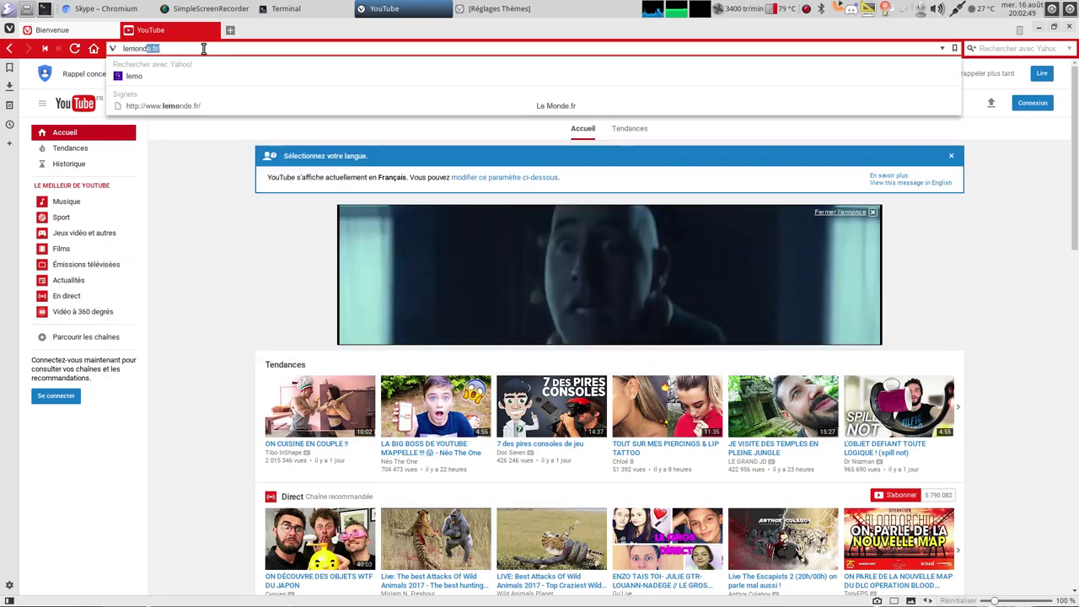
key(Return)
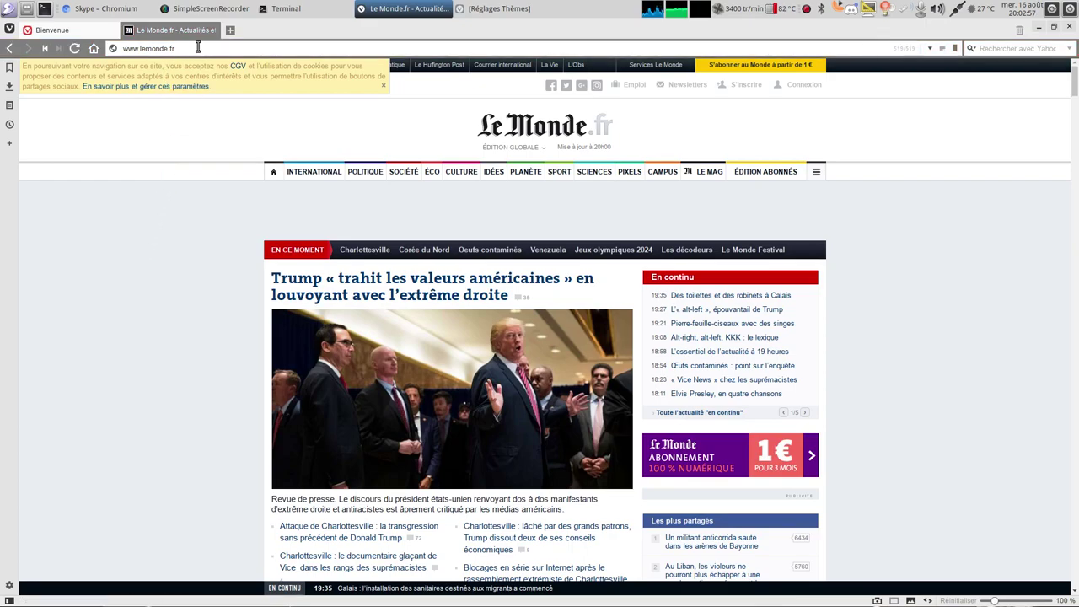
Try to reach Dailymotion through the addresses dalymotion.com and dalymotion.fr.
click(199, 48)
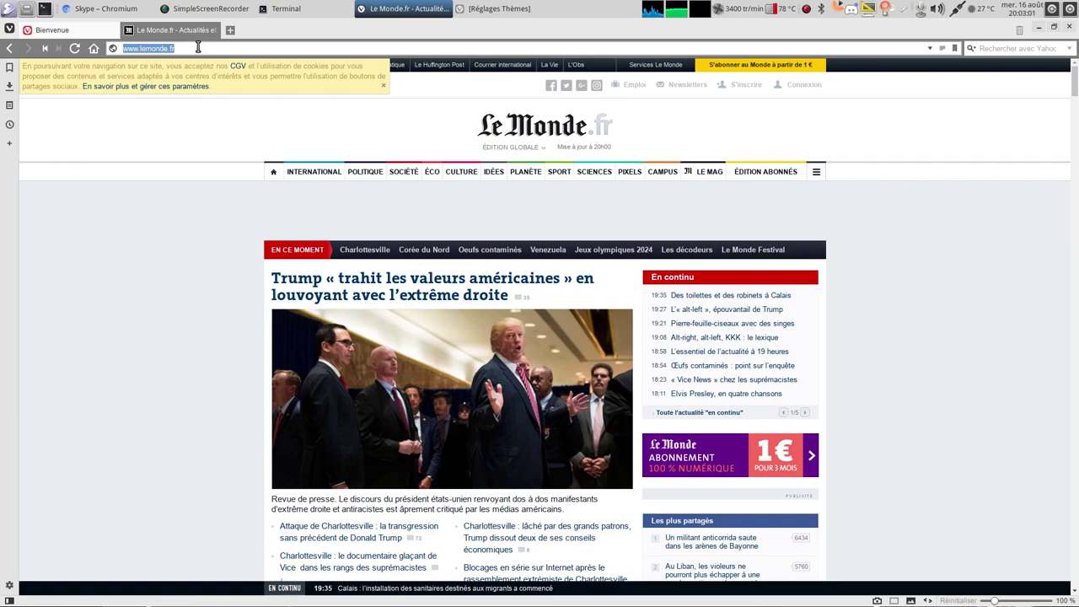
text(daly)
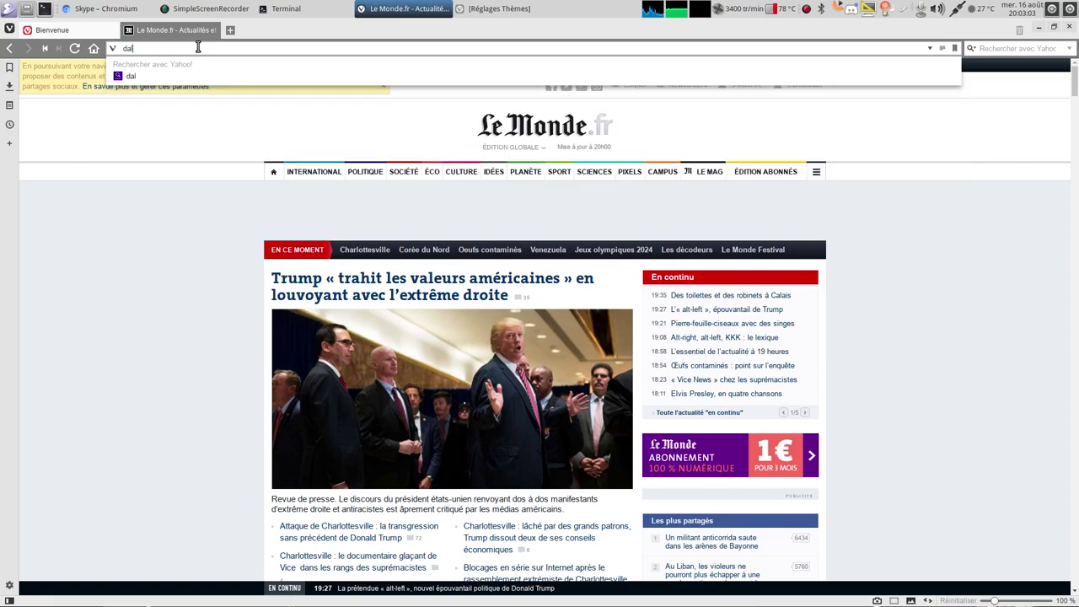
text(motion)
key(ctrl+Return)
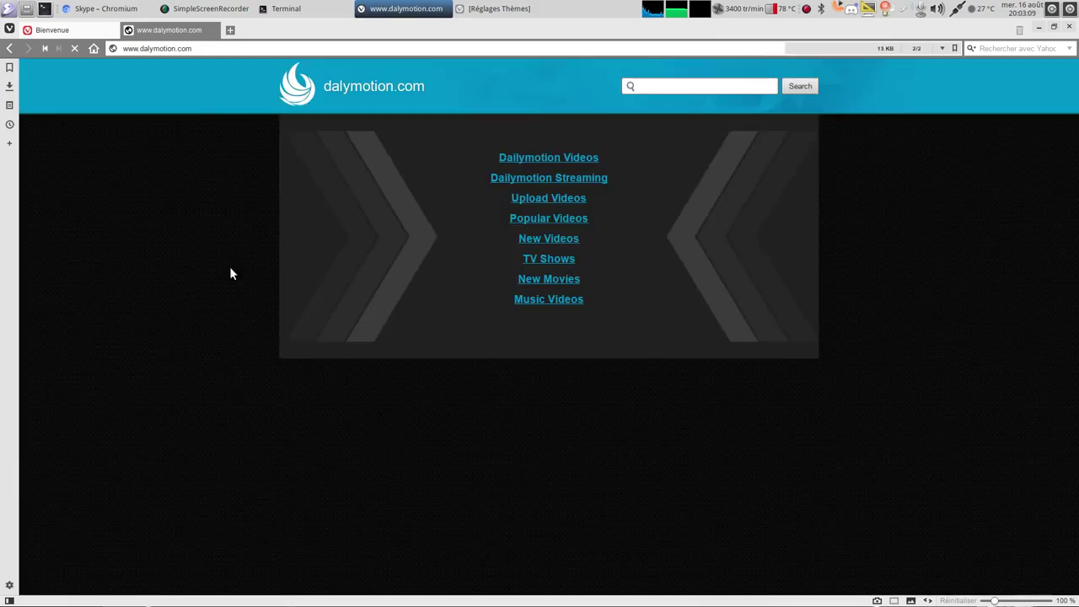
drag(180, 49, 217, 48)
text(fr)
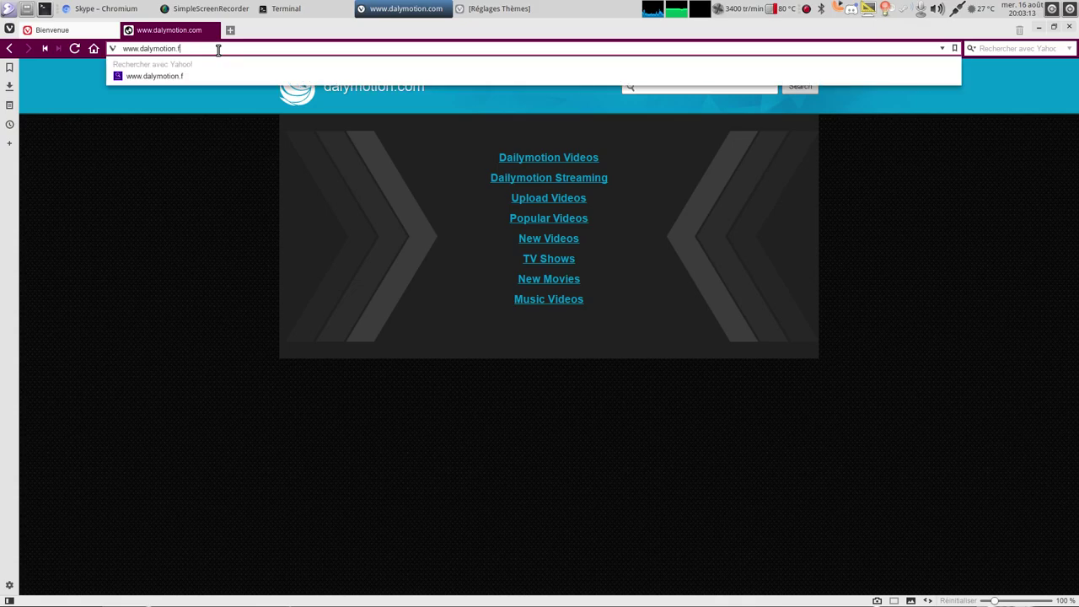
key(Return)
click(217, 48)
text(dalym)
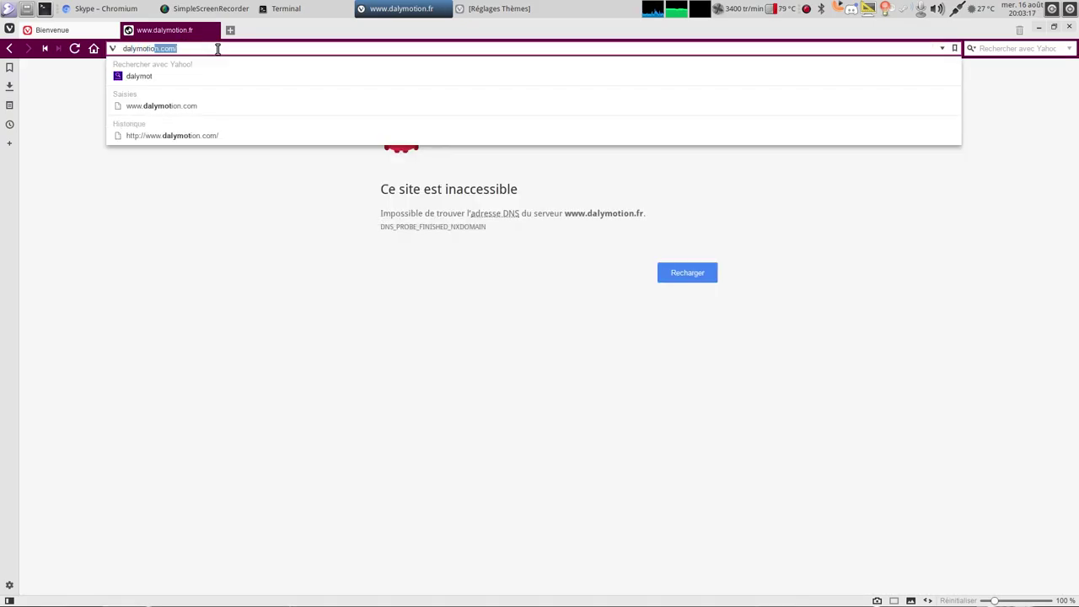
key(Return)
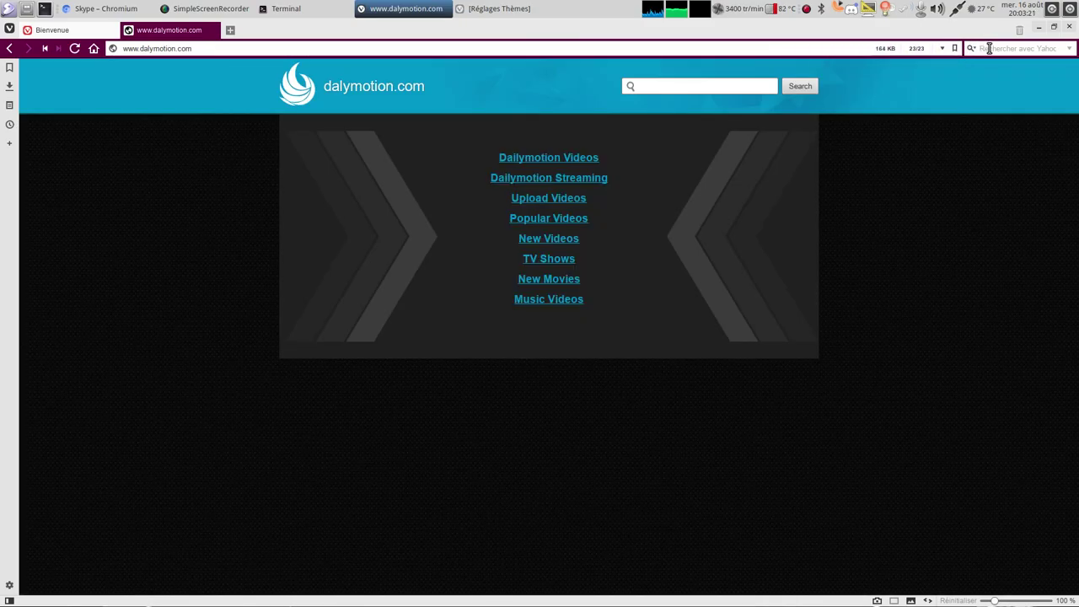
Search the web for "dalymotion", open the Dailymotion site from the results and look through its home page.
click(991, 48)
text(dailymot)
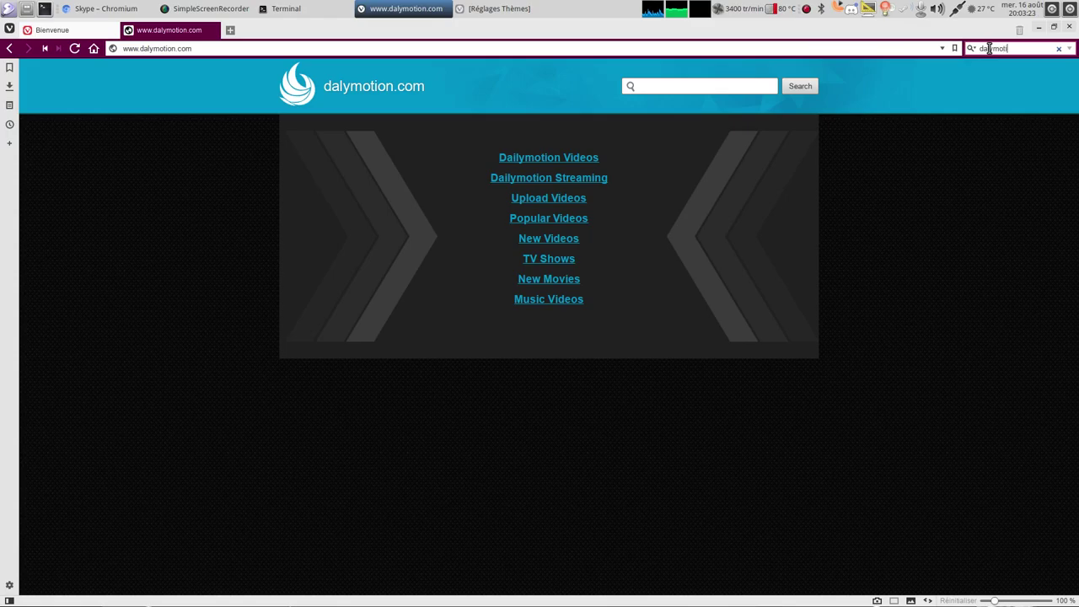
text(ion)
key(Return)
click(156, 165)
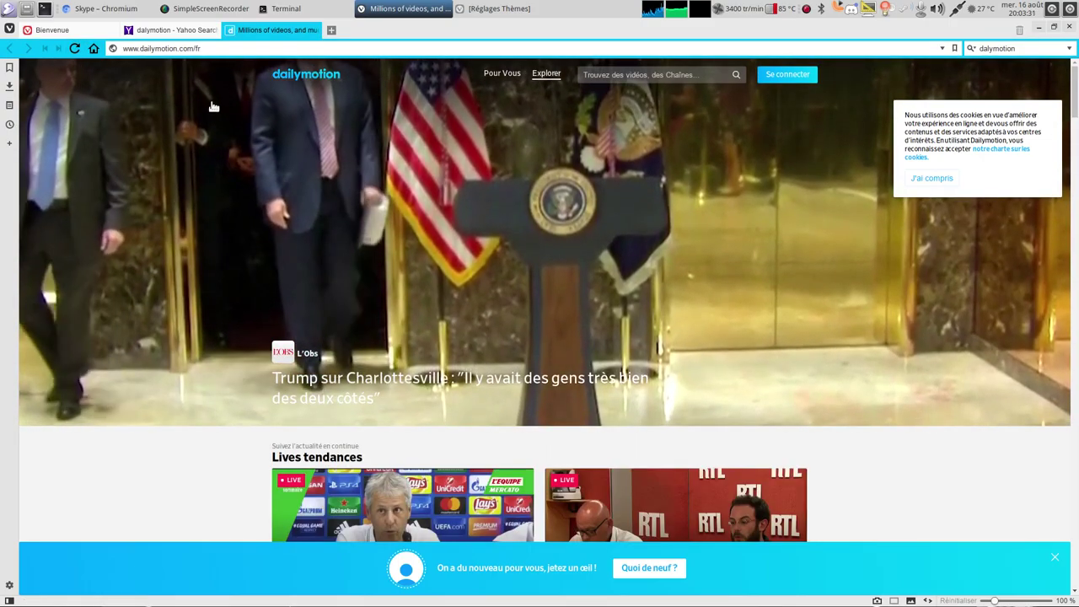
scroll(210, 102, down, 7)
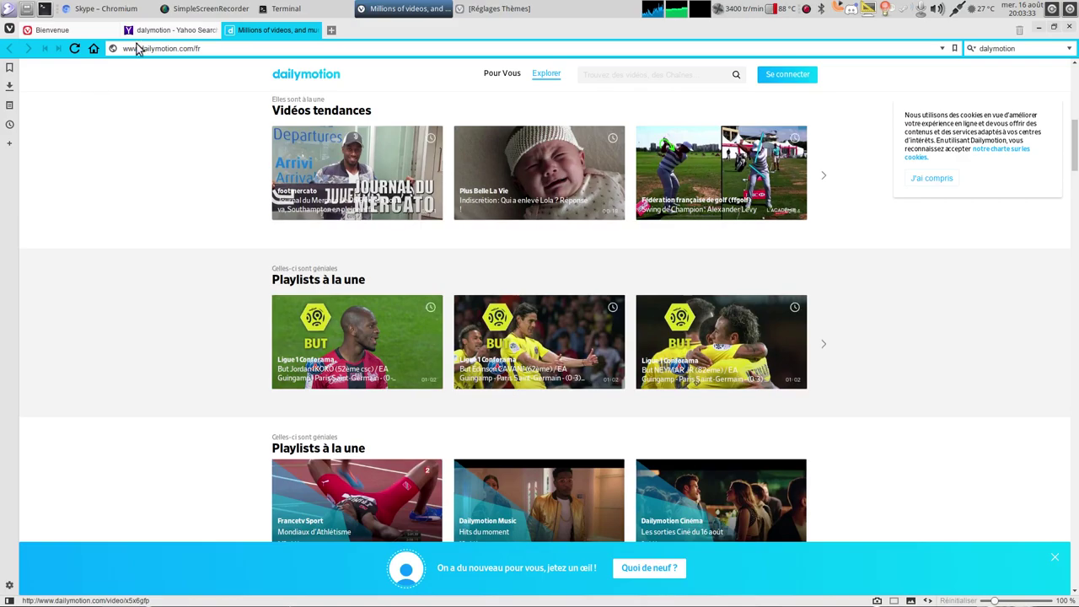
Return to the theme settings and turn "Adapter la couleur principale en fonction du site" off and back on.
click(506, 9)
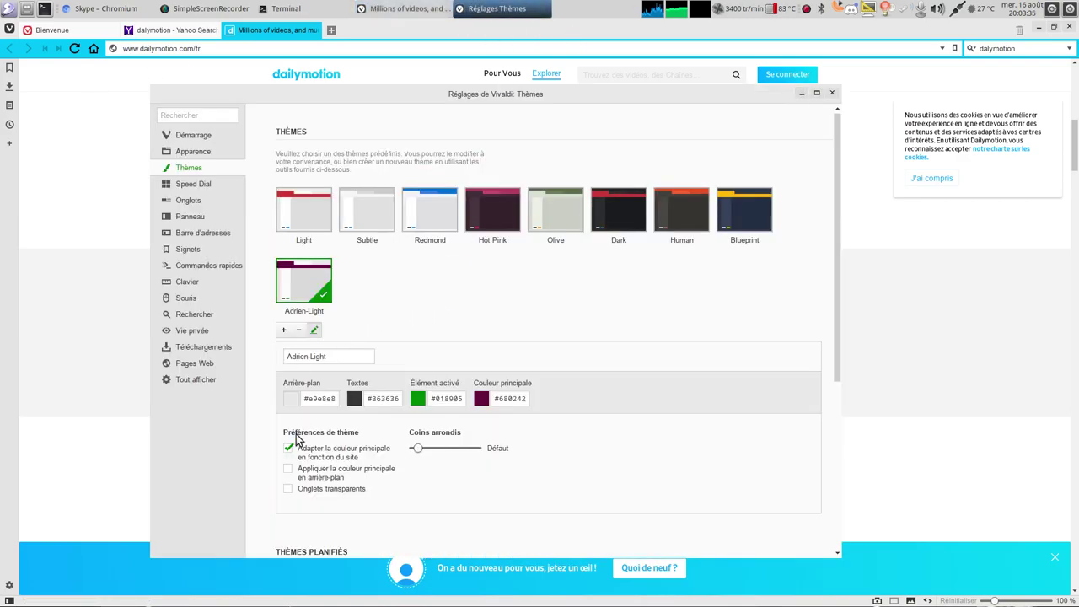
click(289, 448)
mouse_move(59, 42)
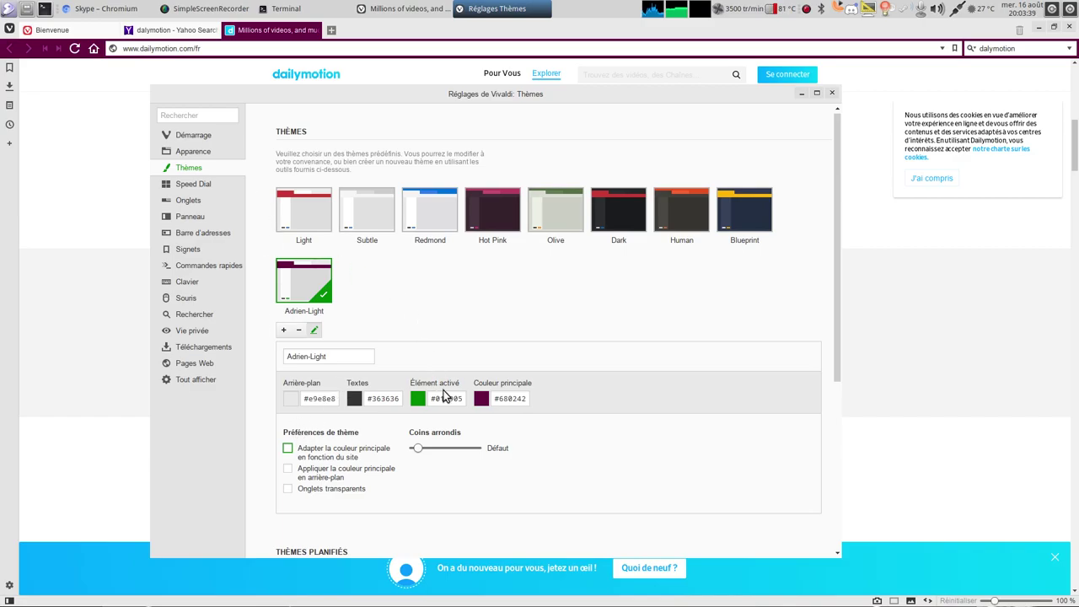
click(288, 447)
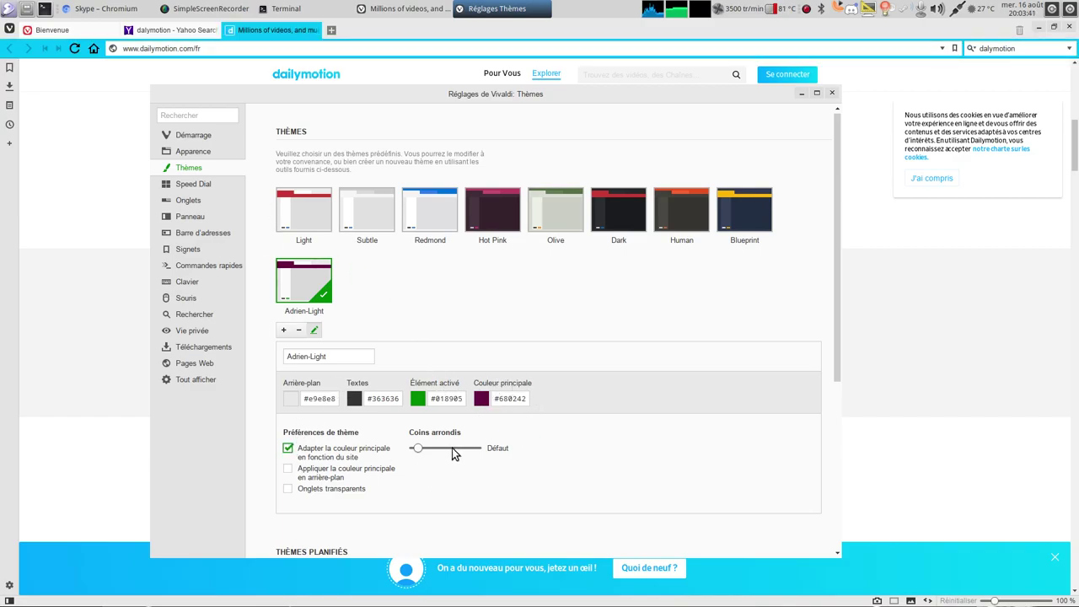
Set the theme's rounded corners to 14px and widen the search field beside the address field.
drag(418, 449, 479, 448)
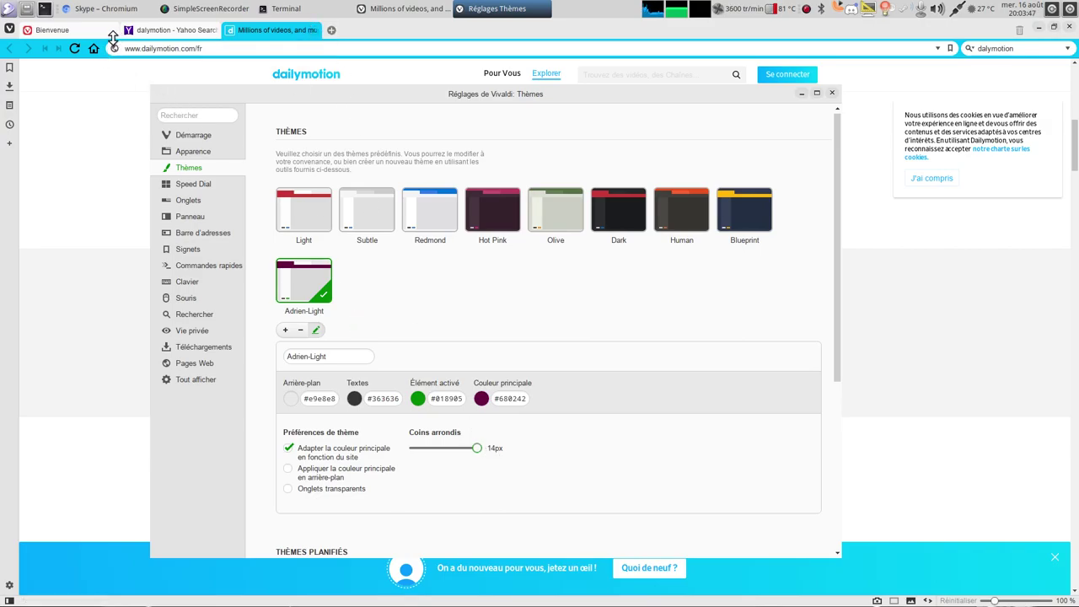
click(954, 48)
drag(954, 48, 849, 48)
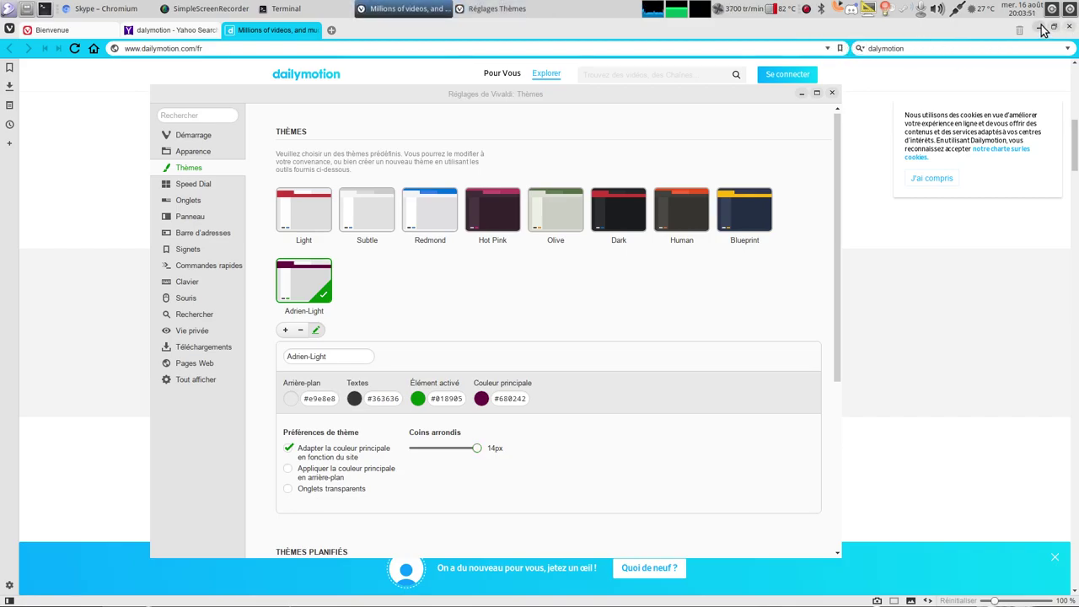
drag(460, 451, 501, 455)
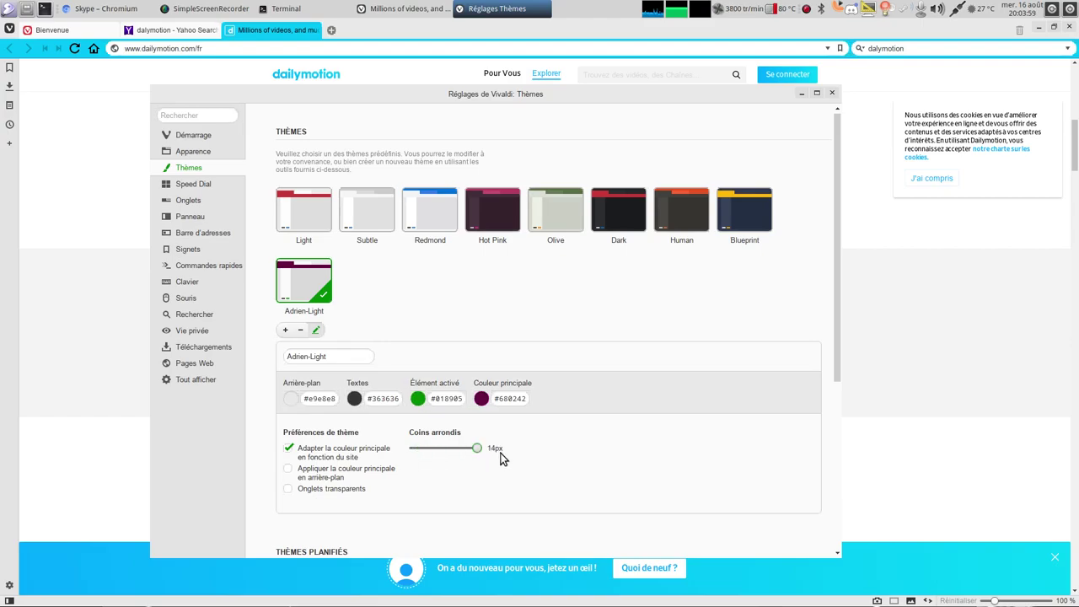
Turn "Appliquer la couleur principale en arrière-plan" on and back off for the custom theme.
click(287, 471)
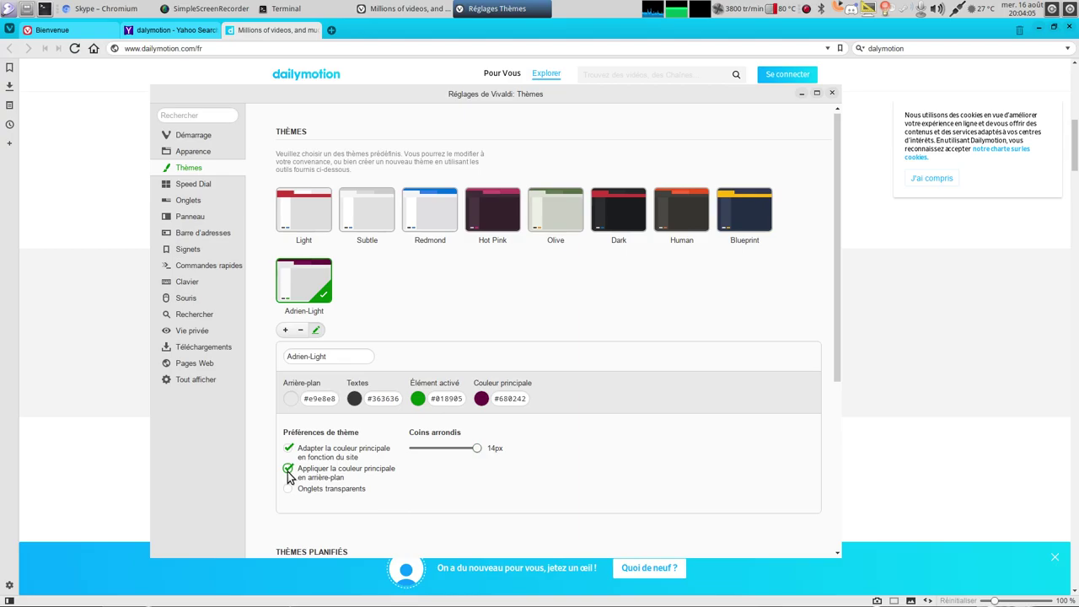
click(288, 472)
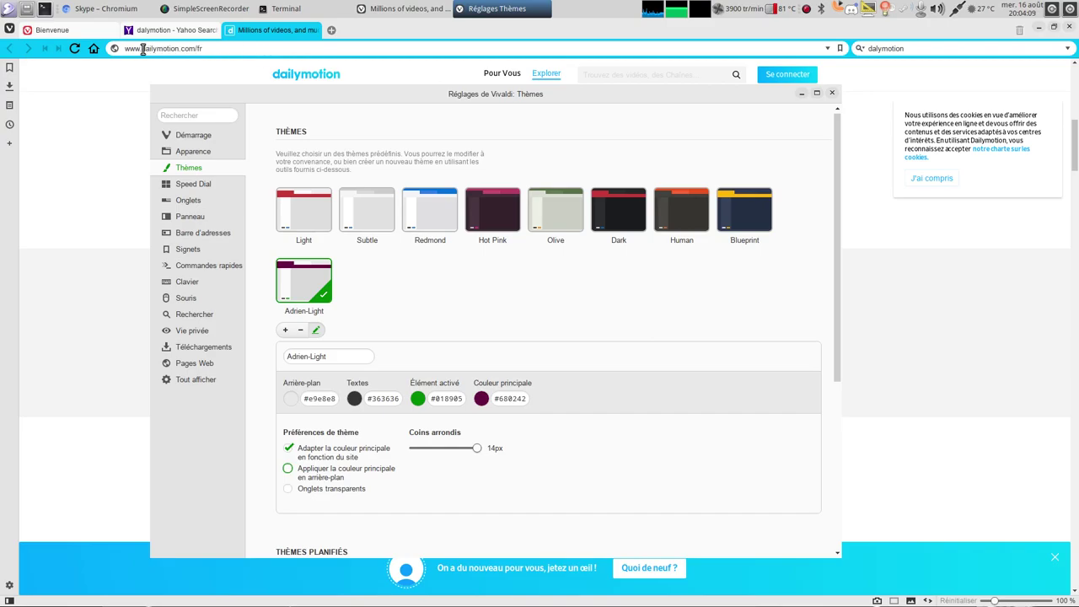
Try "Appliquer la couleur principale en arrière-plan" and "Onglets transparents" on the custom light theme, turning each back off.
click(289, 469)
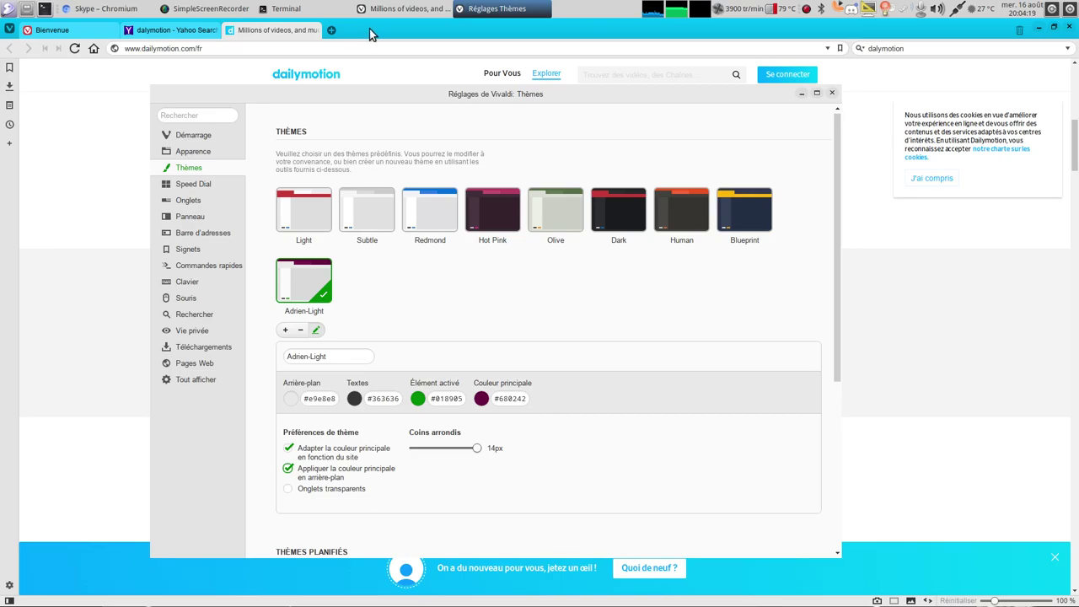
click(288, 469)
click(284, 494)
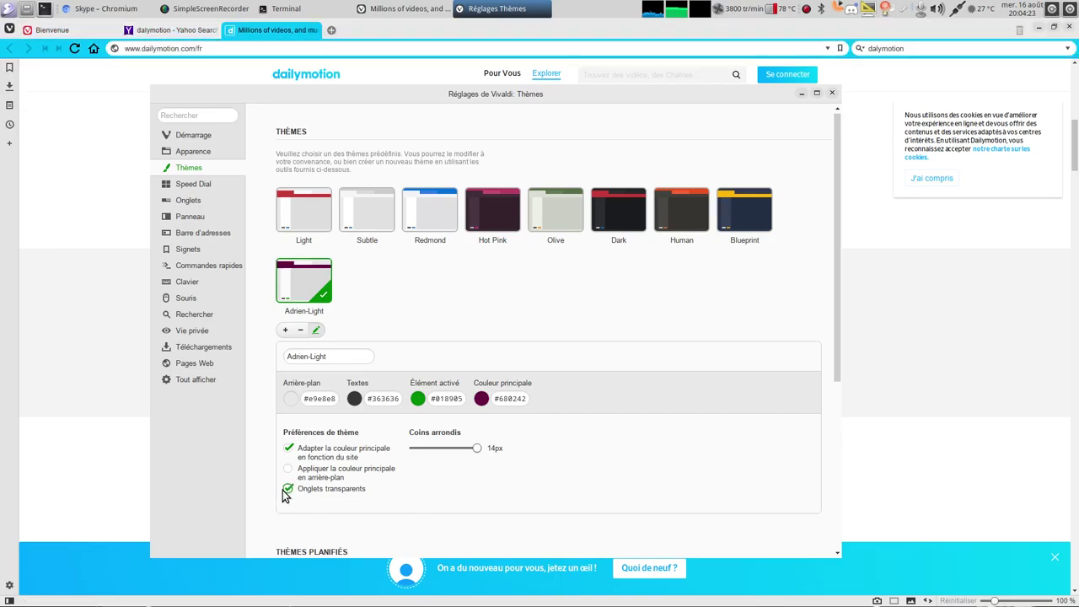
click(285, 494)
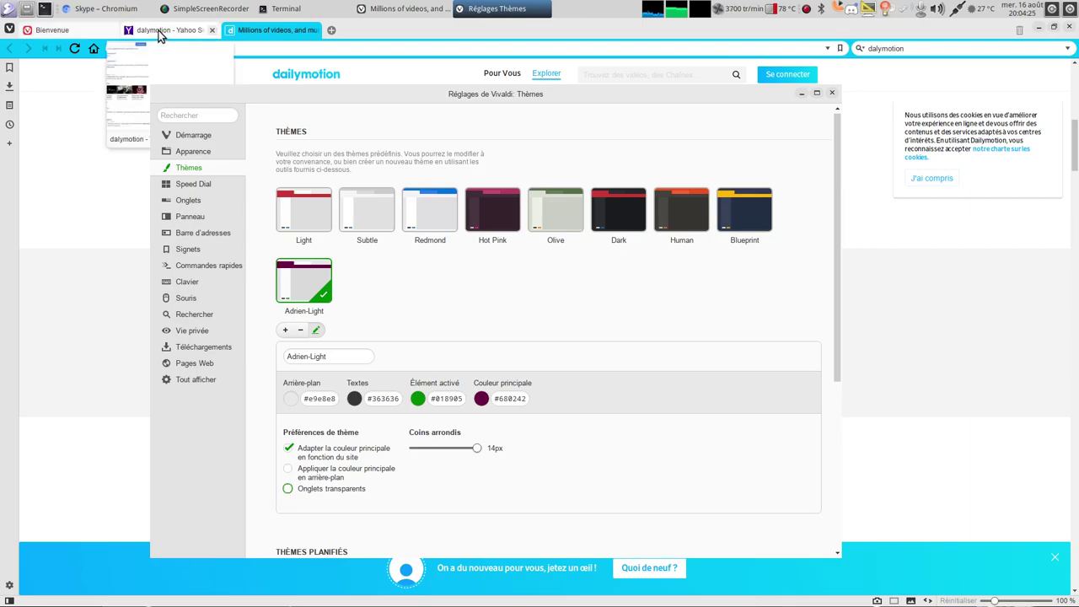
Enable both "Onglets transparents" and "Appliquer la couleur principale en arrière-plan" for the custom light theme, comparing with and without transparent tabs.
click(288, 489)
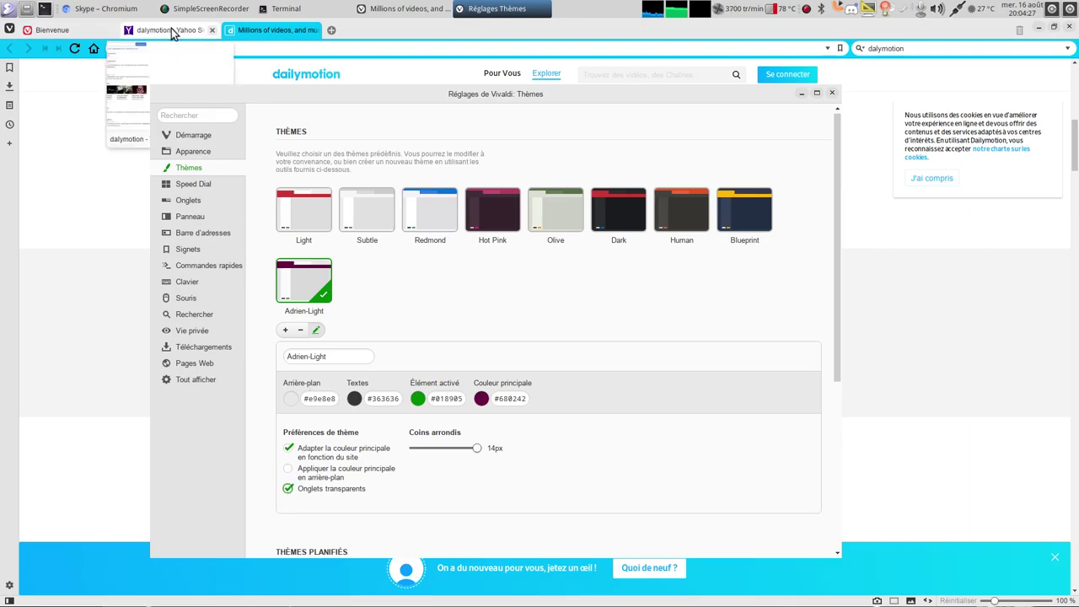
click(288, 469)
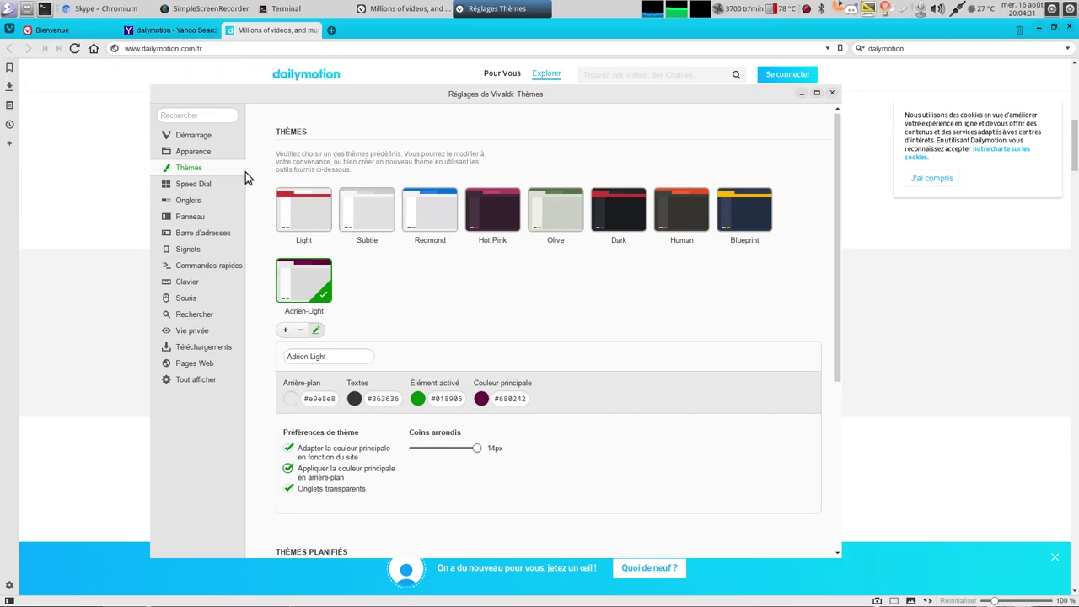
click(289, 490)
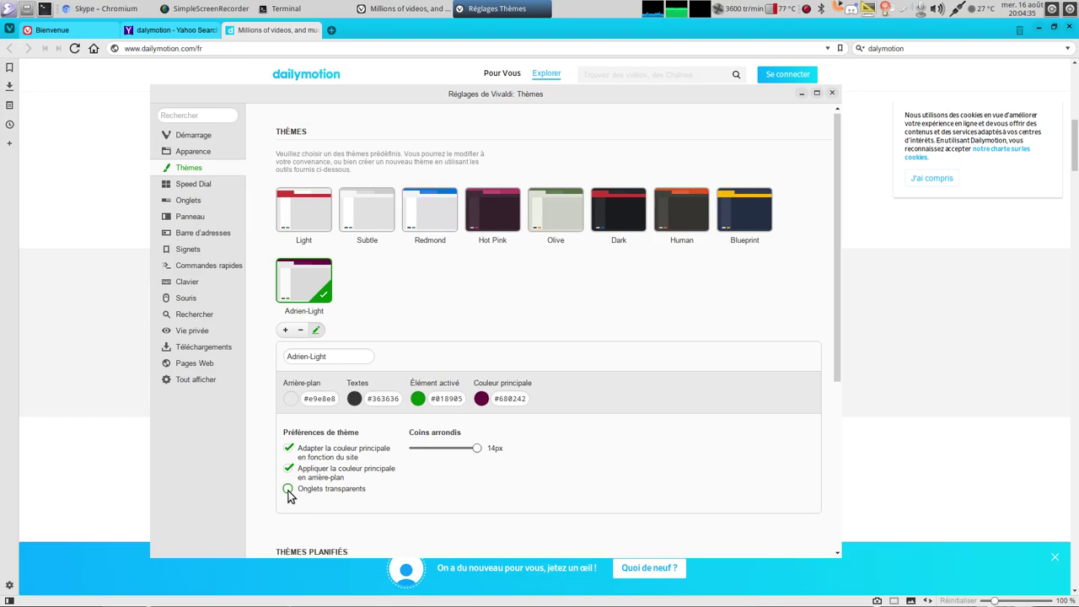
click(289, 490)
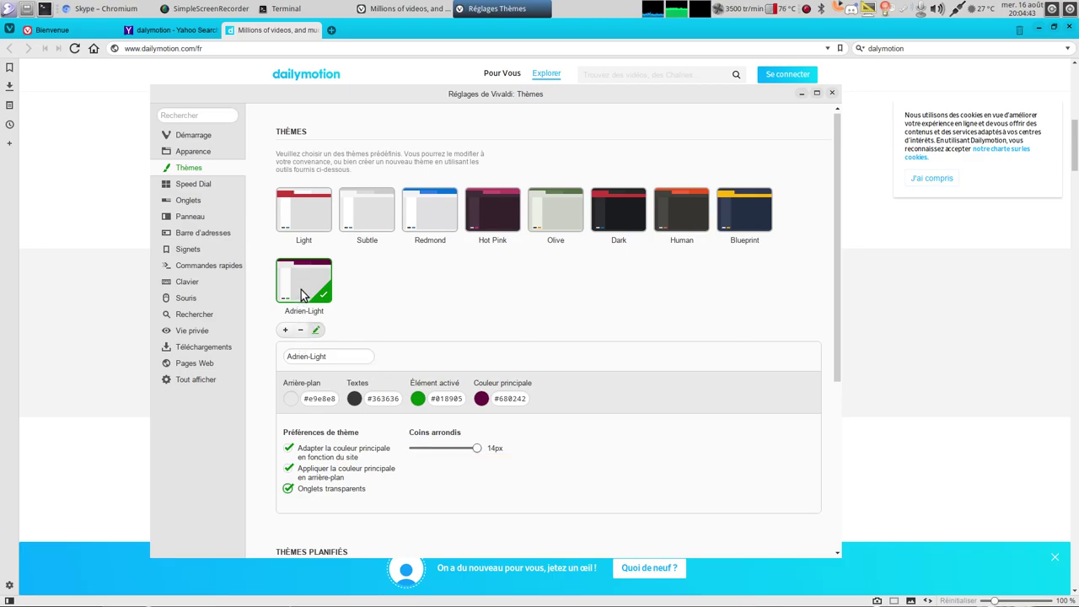
Create a new theme based on the custom light one and name it with the owner's first name followed by "-Dark".
click(285, 330)
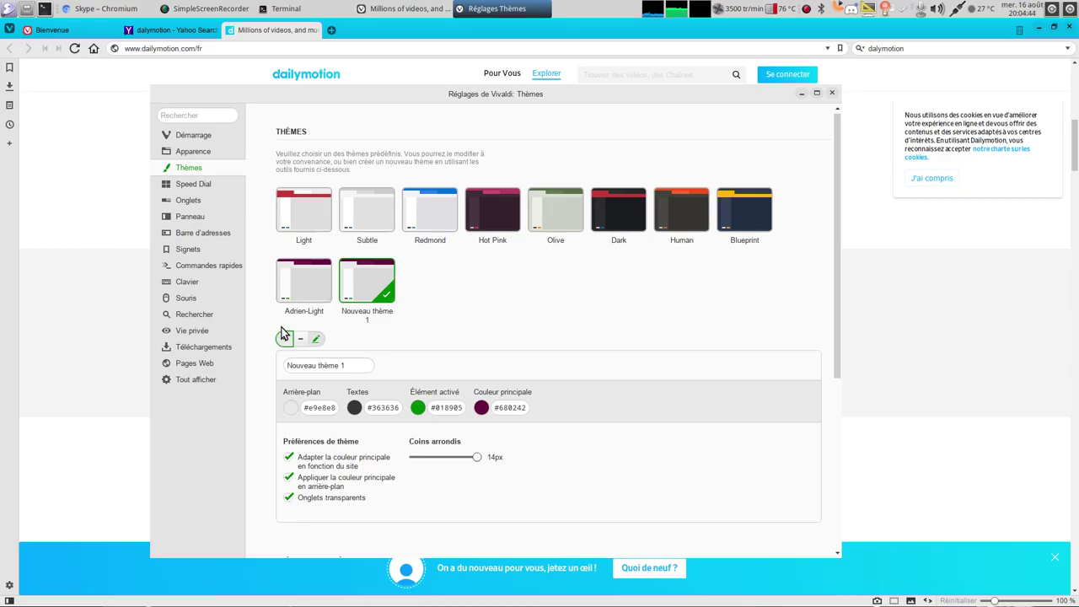
click(352, 365)
text(Ad)
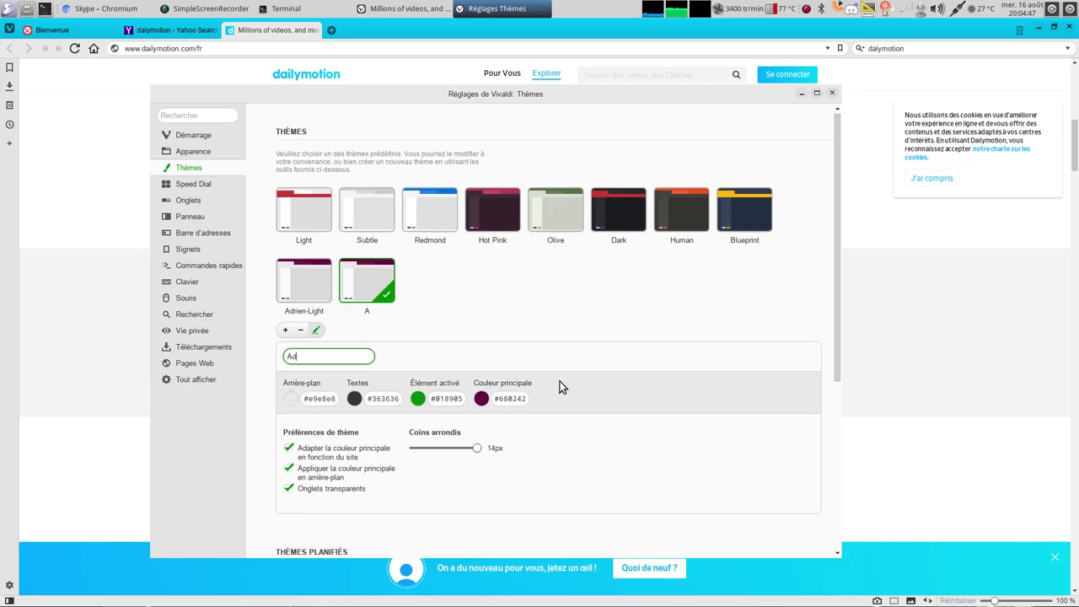
text(rien-Dark)
Set the new dark theme's background colour to #2e2d2d and its text colour to #ede5e5.
click(291, 399)
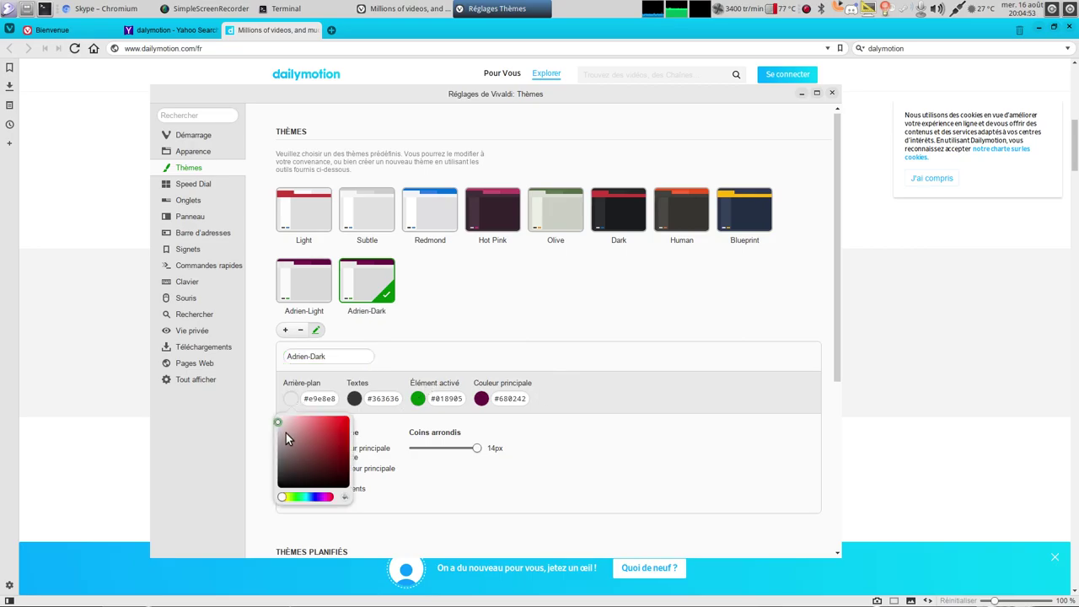
drag(284, 424, 277, 474)
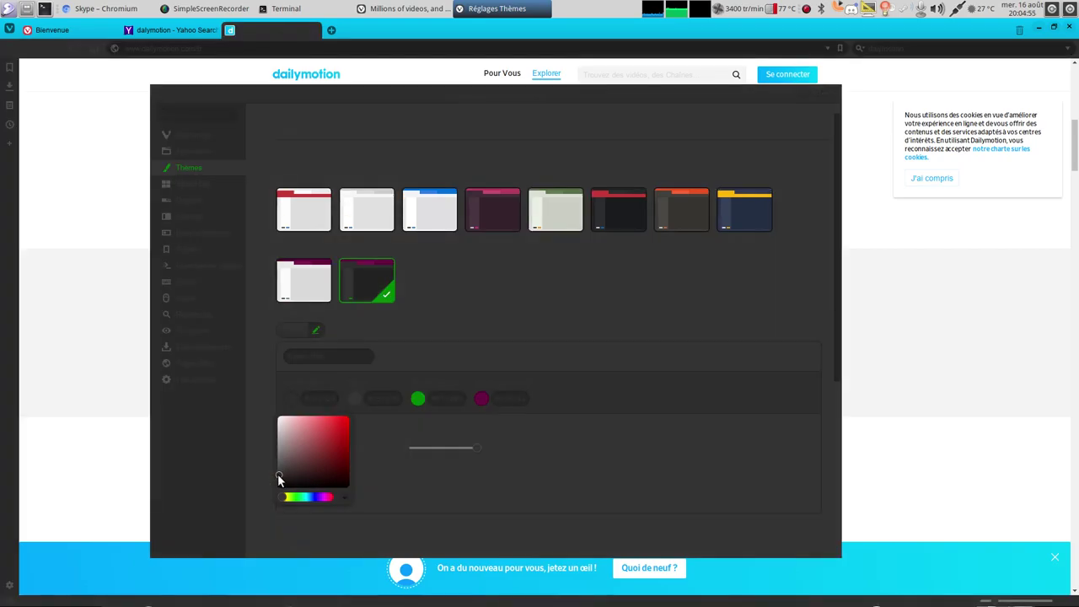
click(355, 398)
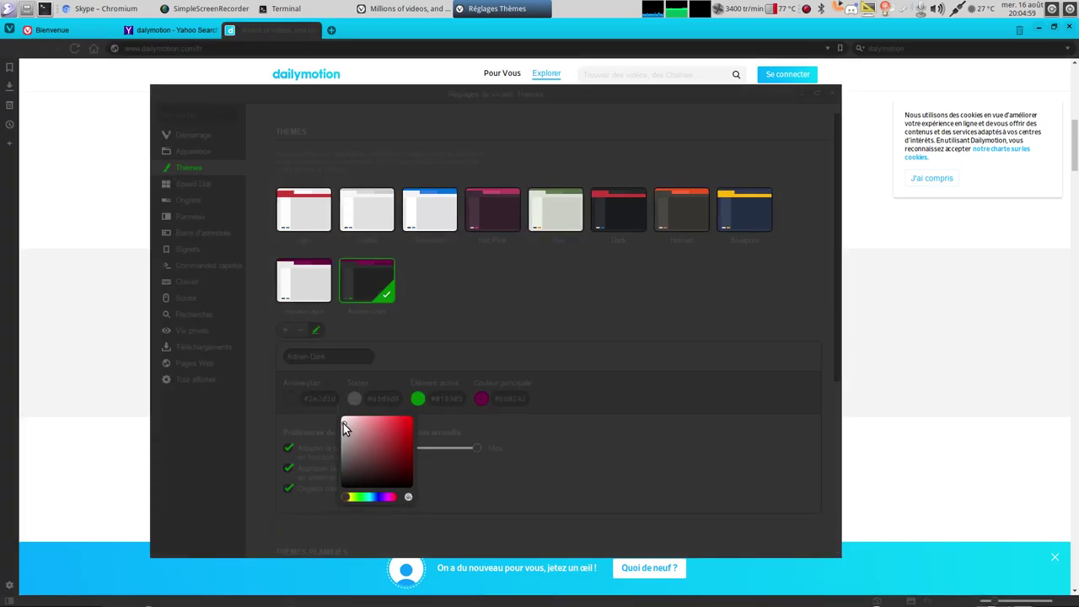
click(343, 424)
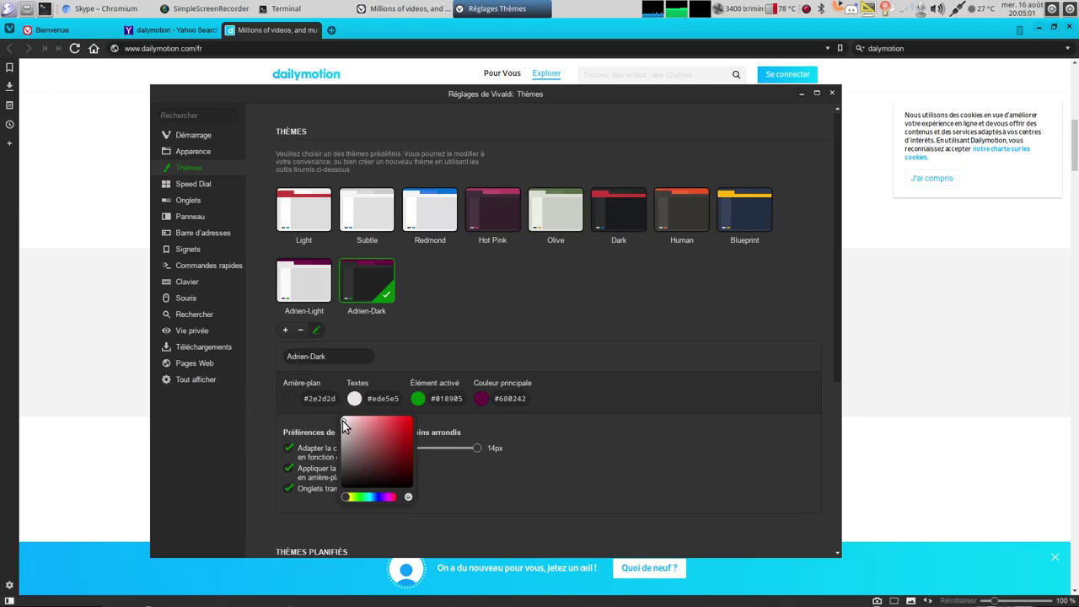
click(590, 314)
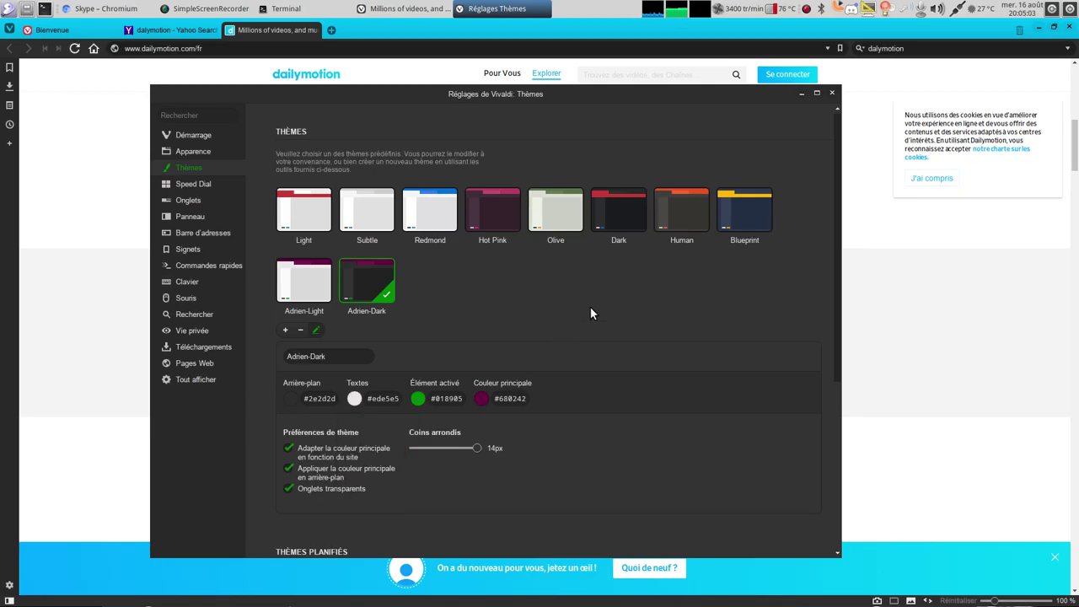
Enable the scheduled theme transition and assign the custom dark theme to the night intervals before 07:30 and after 20:00.
scroll(588, 322, down, 3)
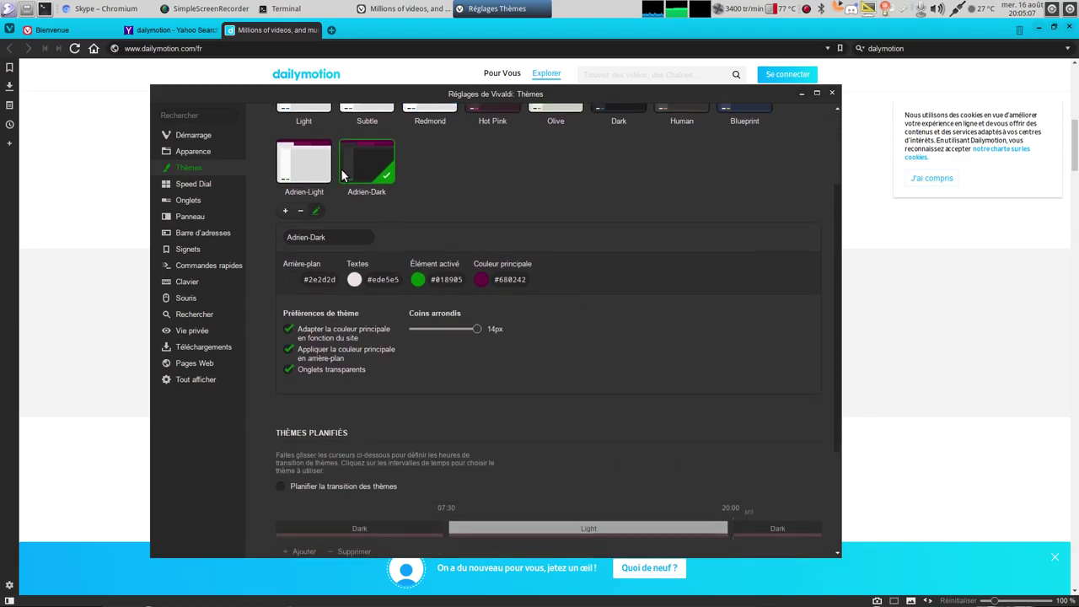
click(282, 487)
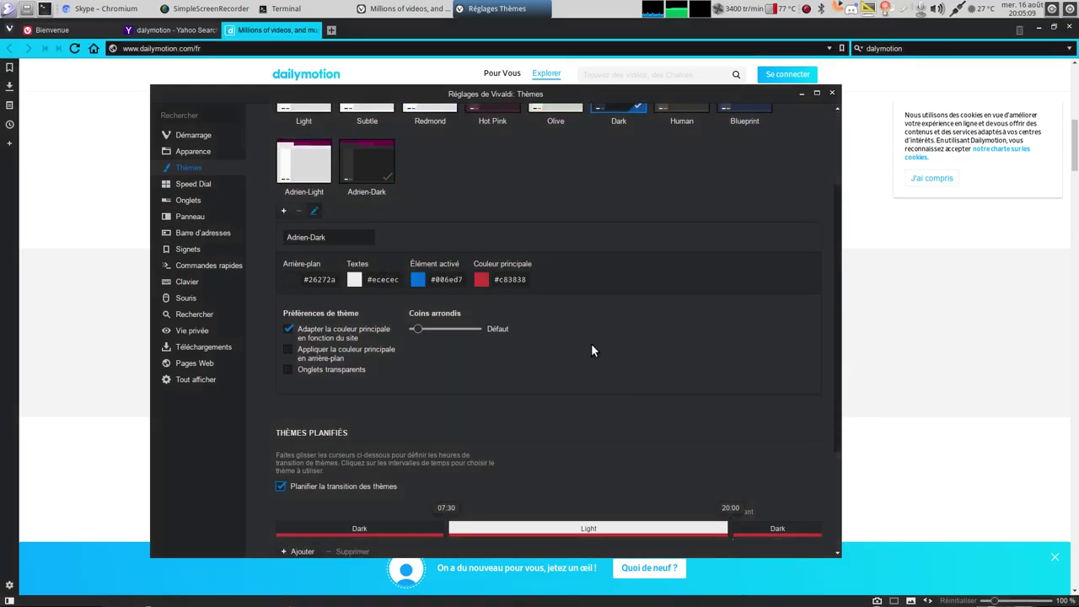
scroll(500, 403, down, 3)
click(361, 411)
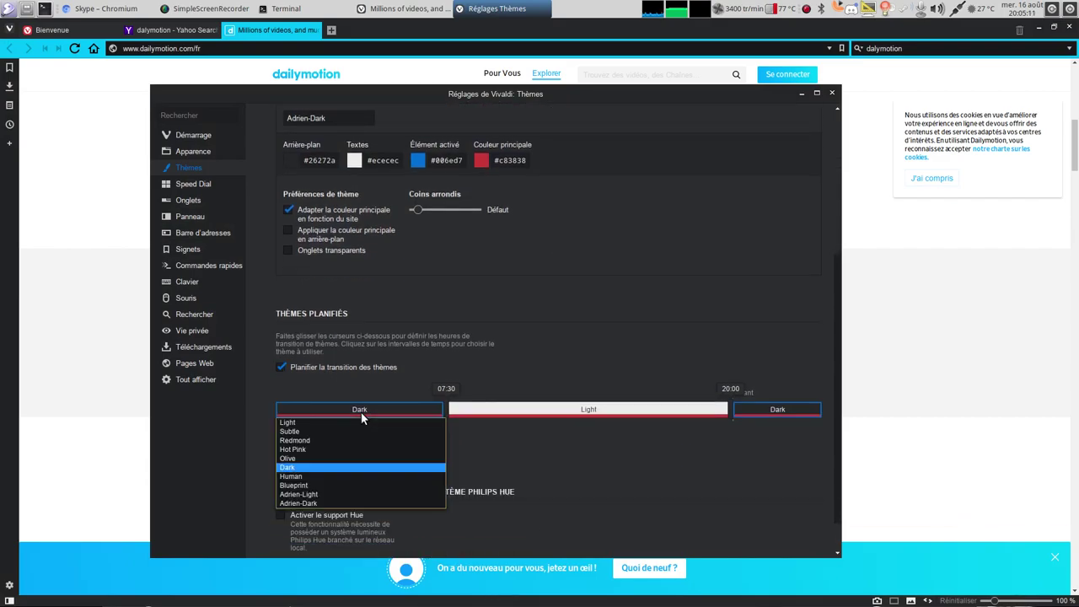
click(322, 502)
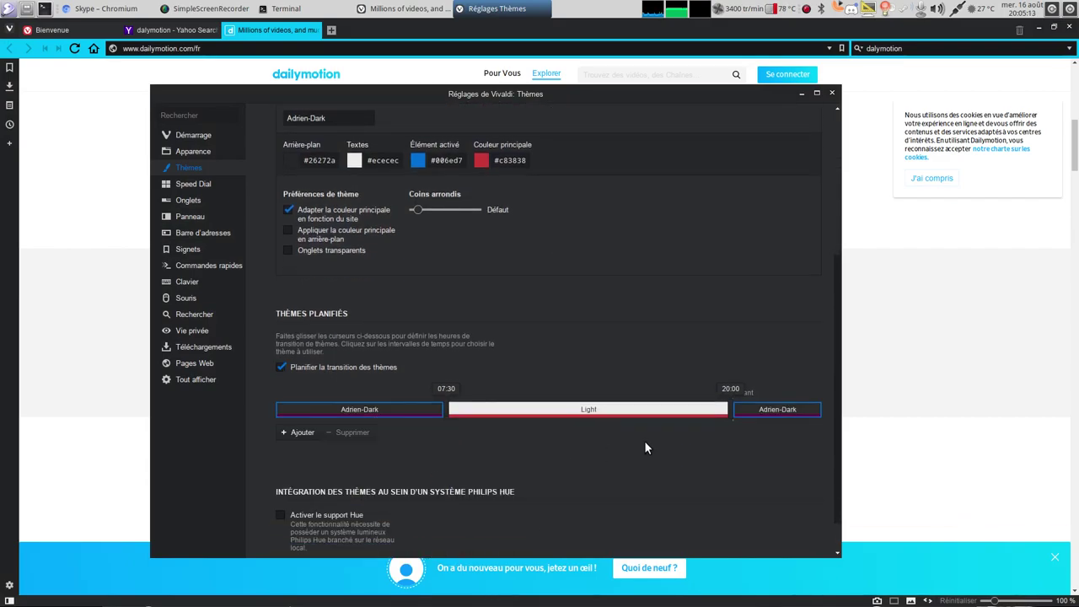
Assign the custom light theme to the daytime interval and move the end of that interval to 19:50.
click(624, 413)
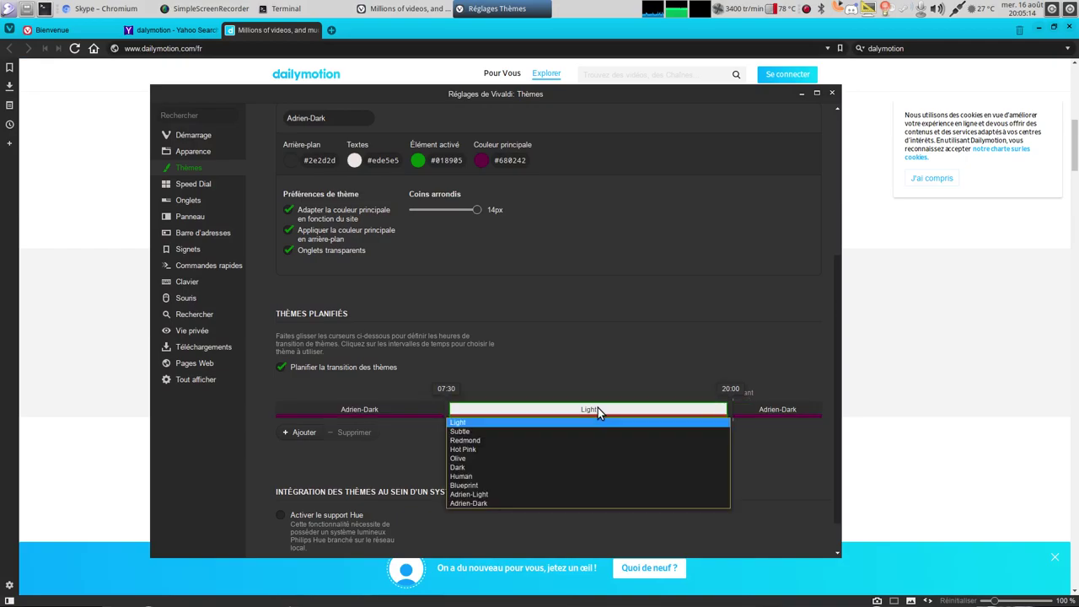
click(496, 495)
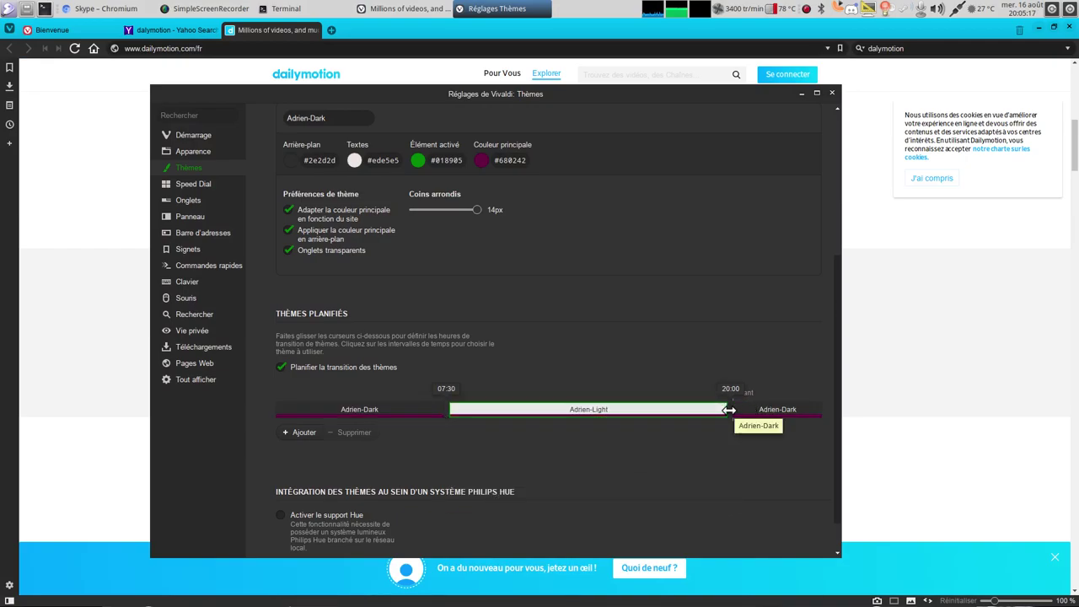
mouse_move(729, 410)
mouse_down()
mouse_move(753, 410)
mouse_move(702, 408)
mouse_move(729, 404)
mouse_up()
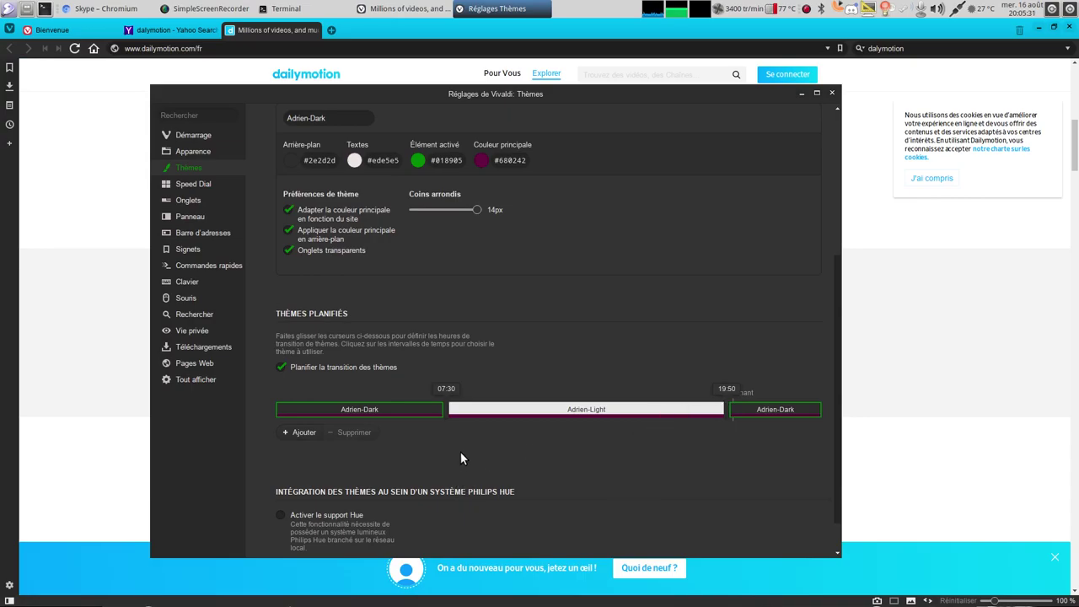
Turn "Activer le support Hue" on and back off, and look back over the theme settings.
scroll(454, 458, down, 1)
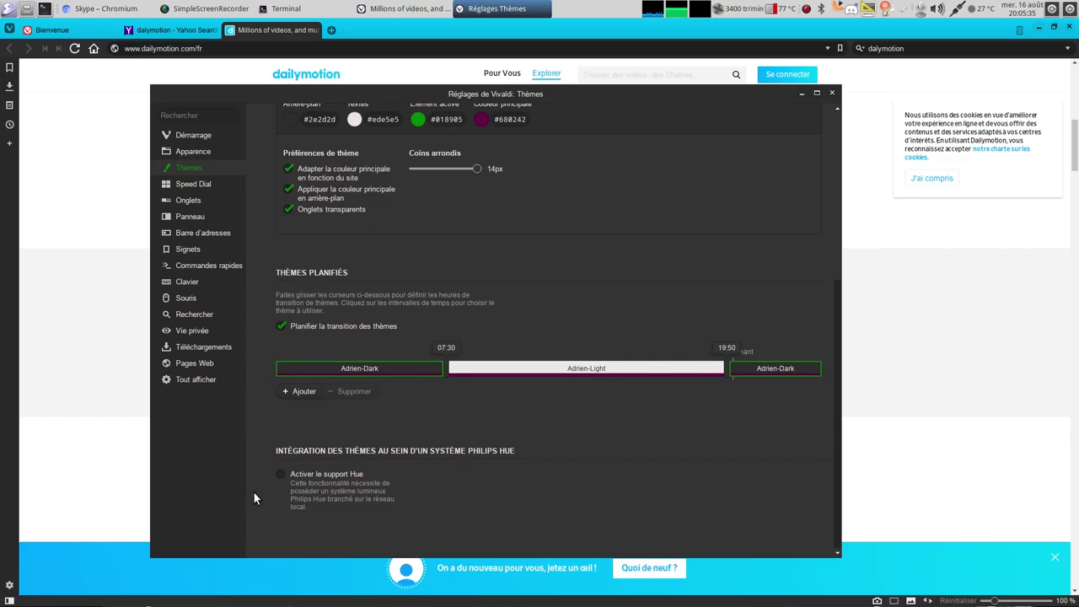
click(282, 475)
click(282, 476)
scroll(550, 171, up, 5)
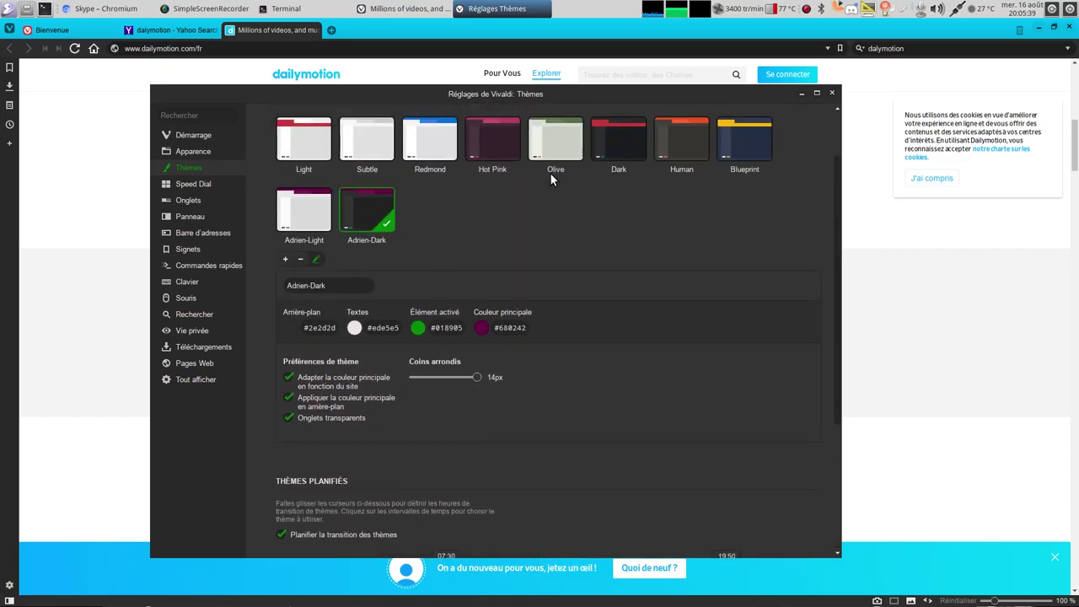
scroll(444, 266, down, 3)
scroll(446, 264, up, 3)
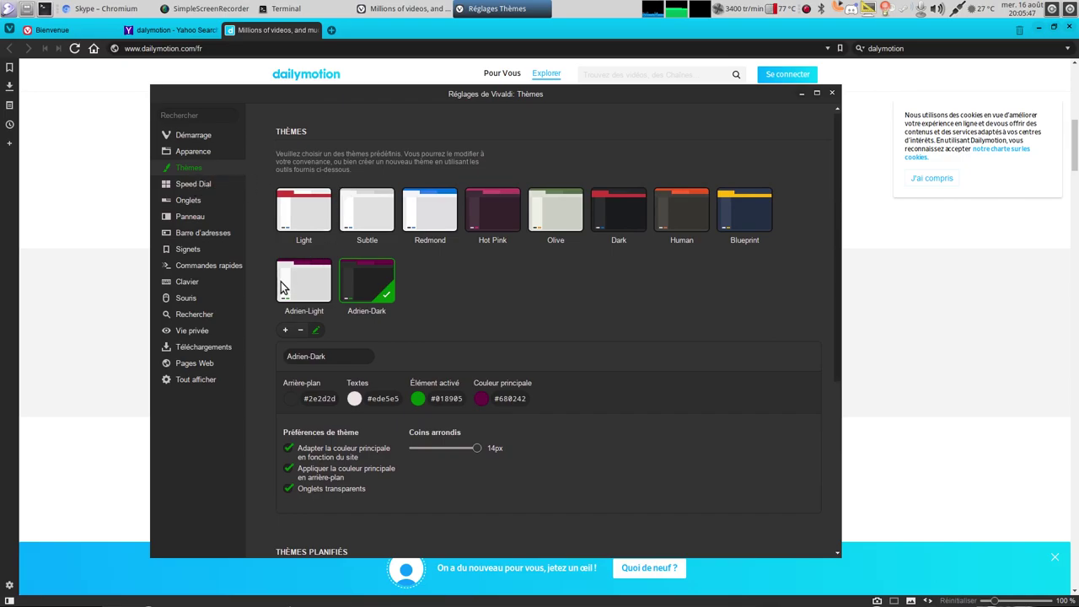
Close the settings and the Vivaldi browser window, and switch to SimpleScreenRecorder.
click(831, 94)
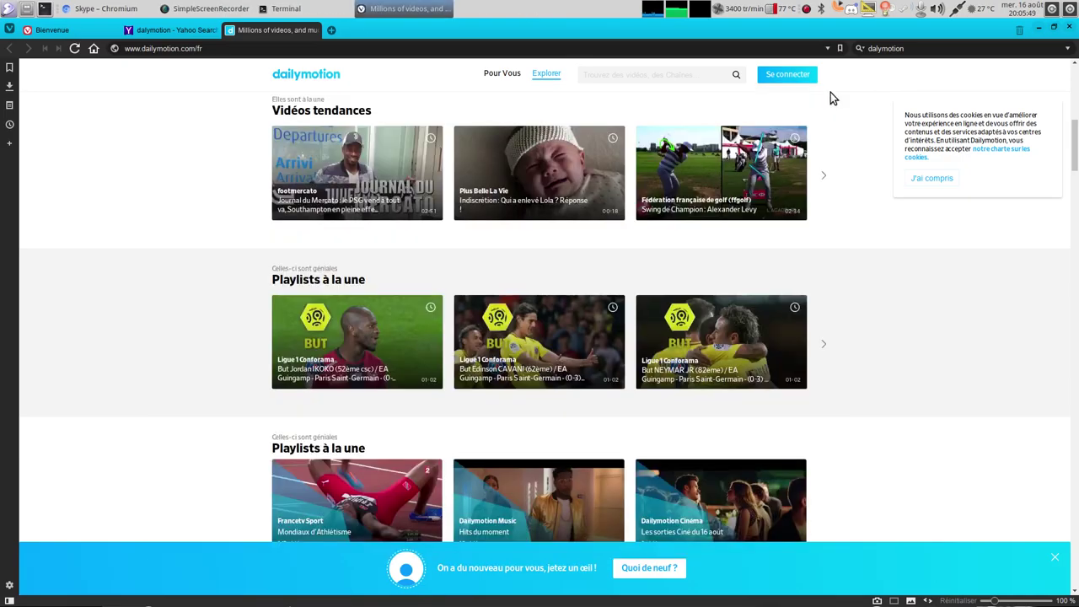
click(1071, 29)
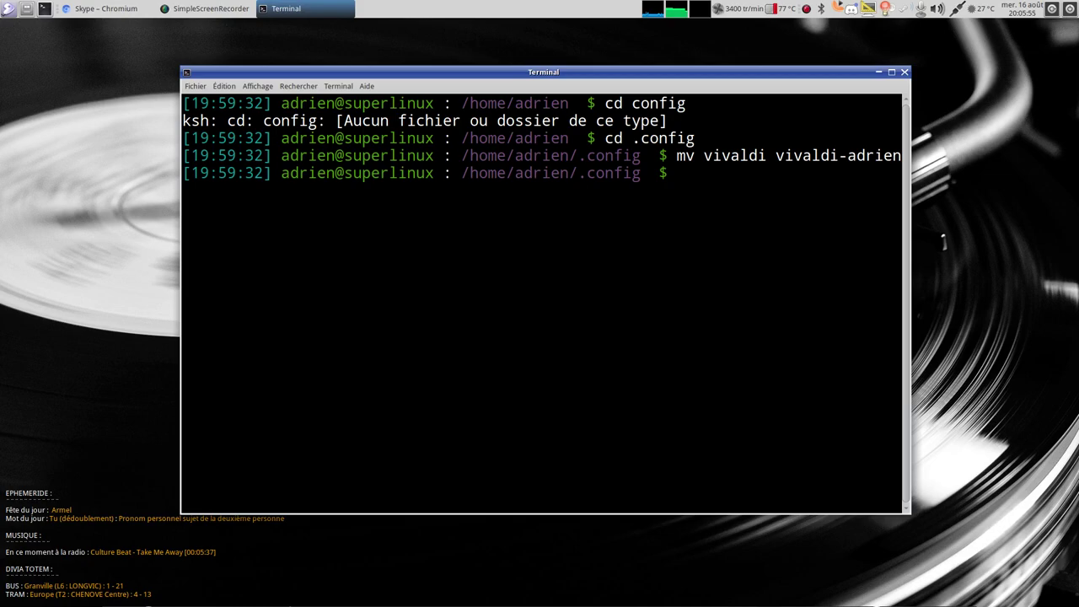
click(211, 9)
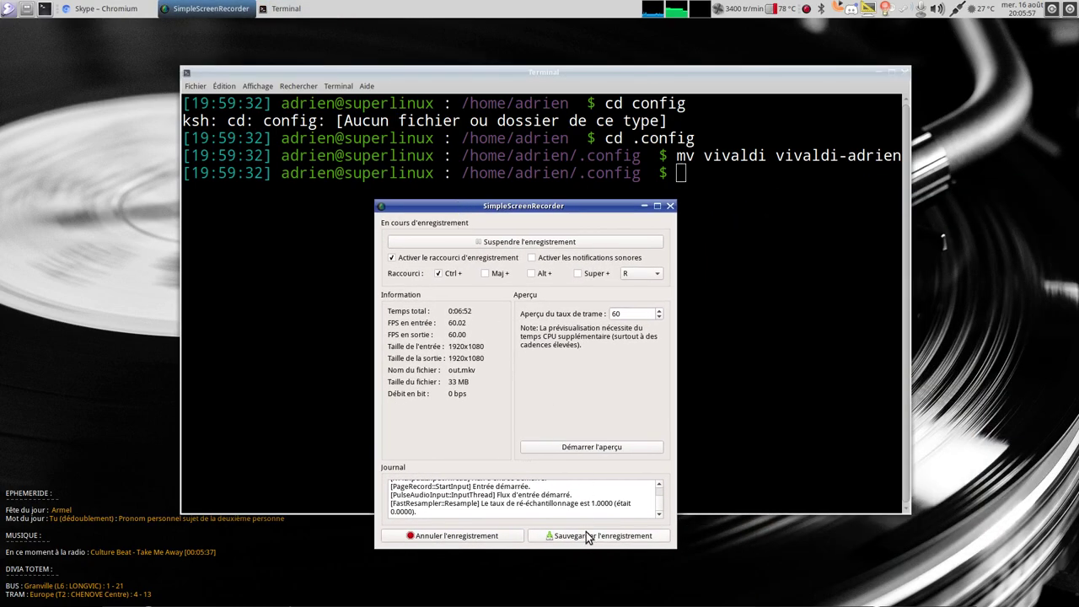